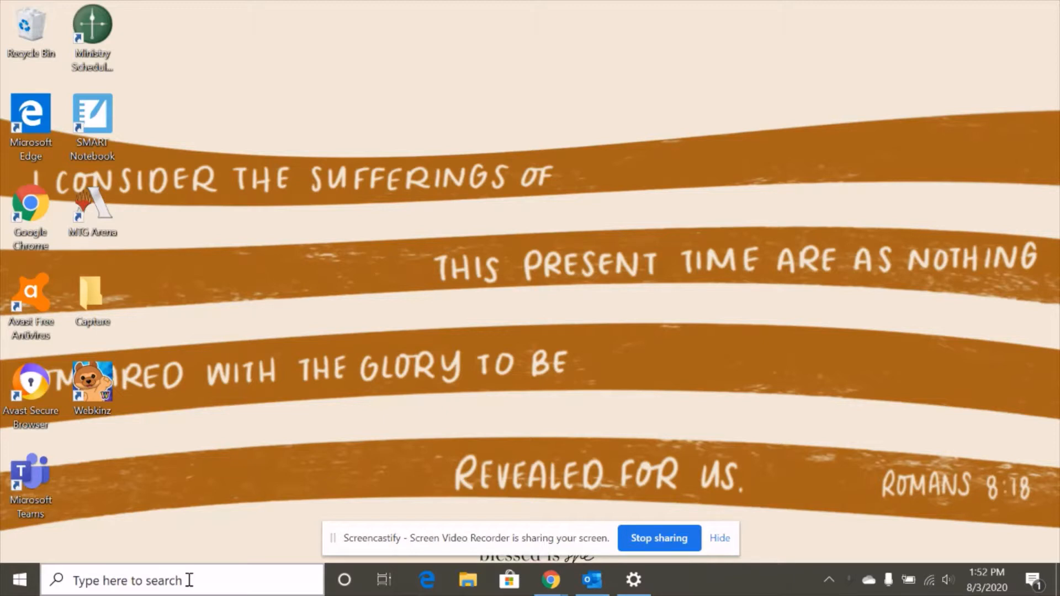
Open PowerPoint, create a blank presentation and dismiss the design suggestions
left_click(188, 580)
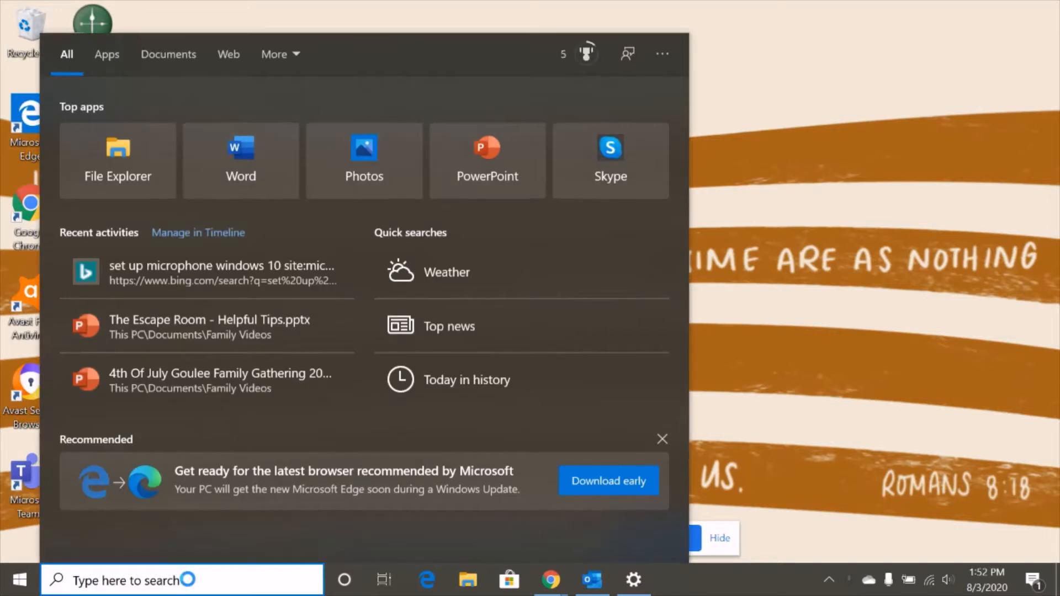
type("power")
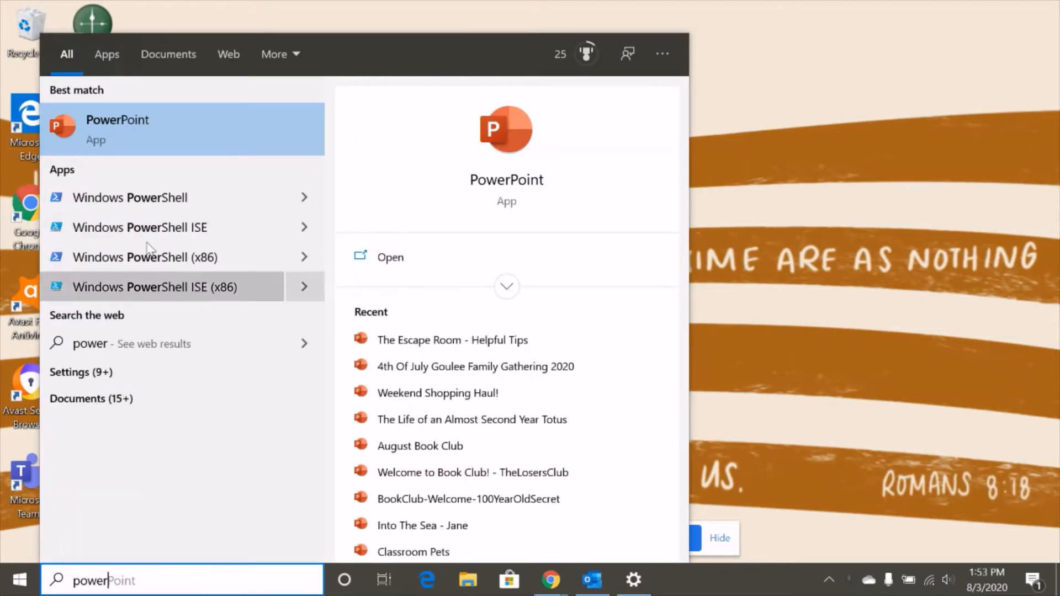
left_click(155, 126)
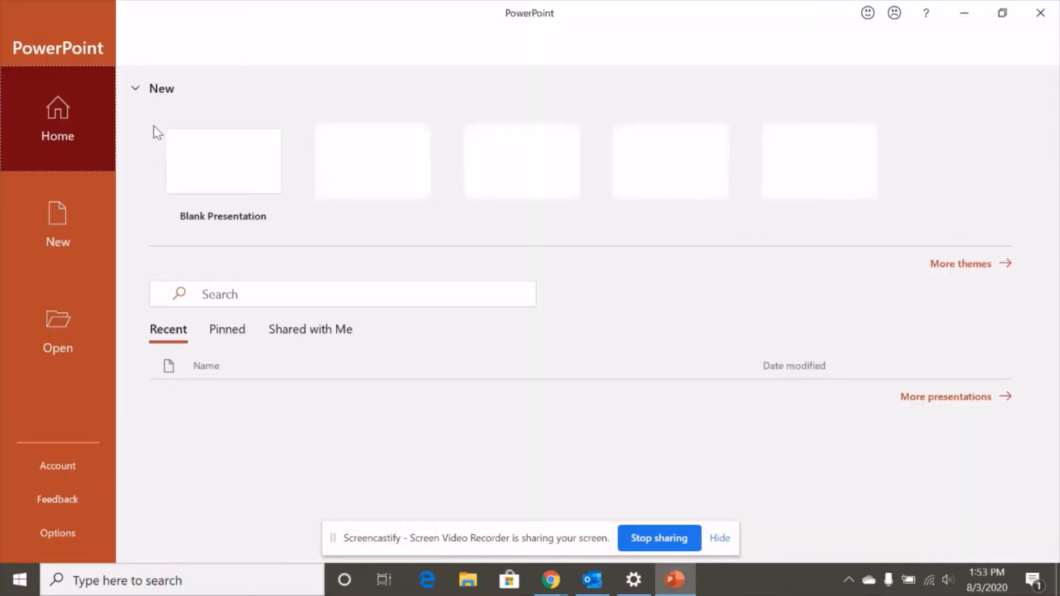
left_click(236, 173)
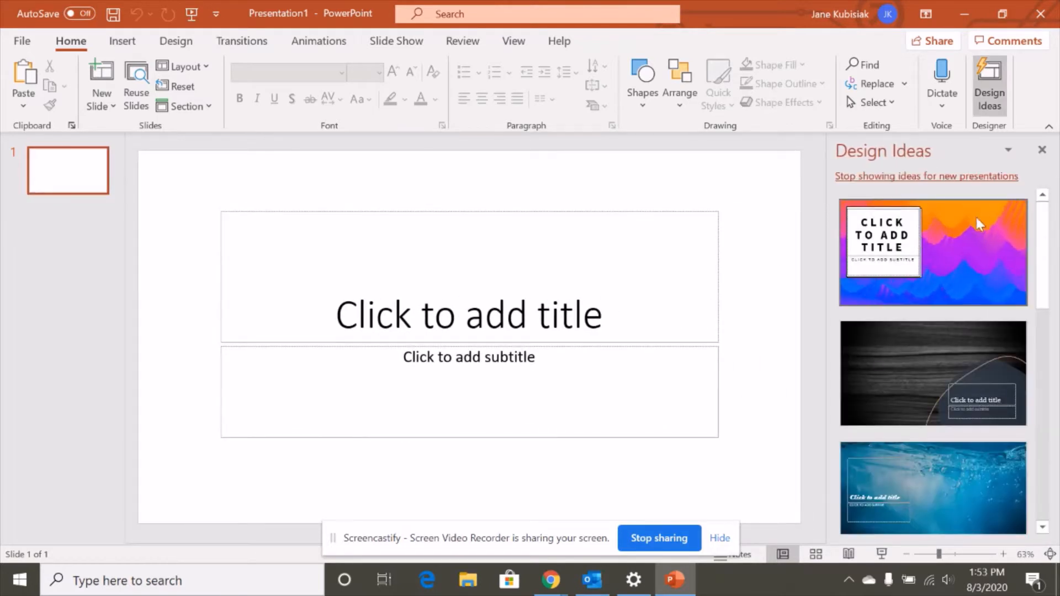
left_click(1041, 150)
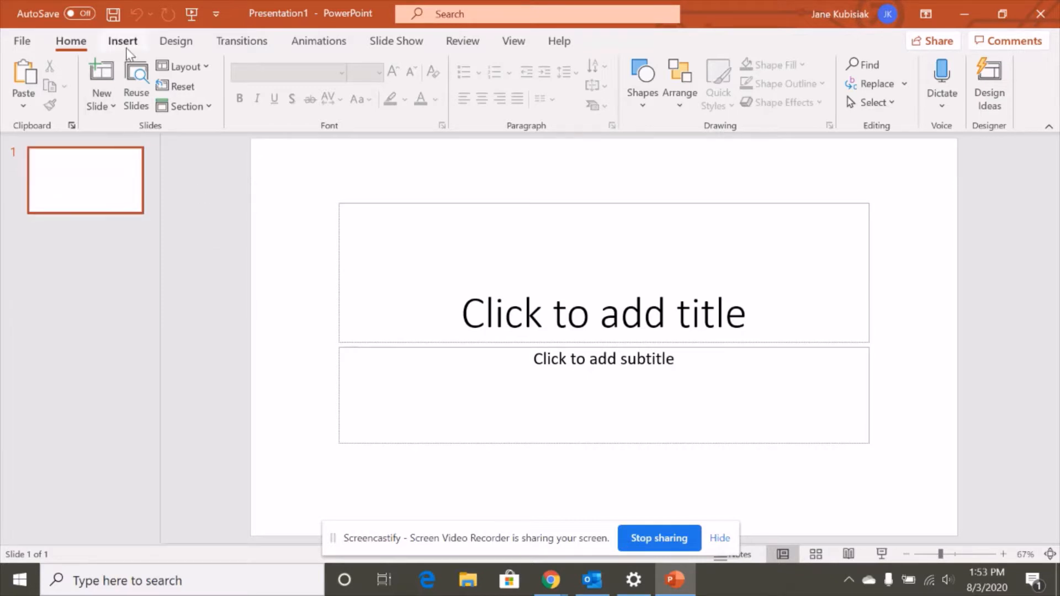
Delete the title and subtitle placeholders from the first slide
left_click(398, 203)
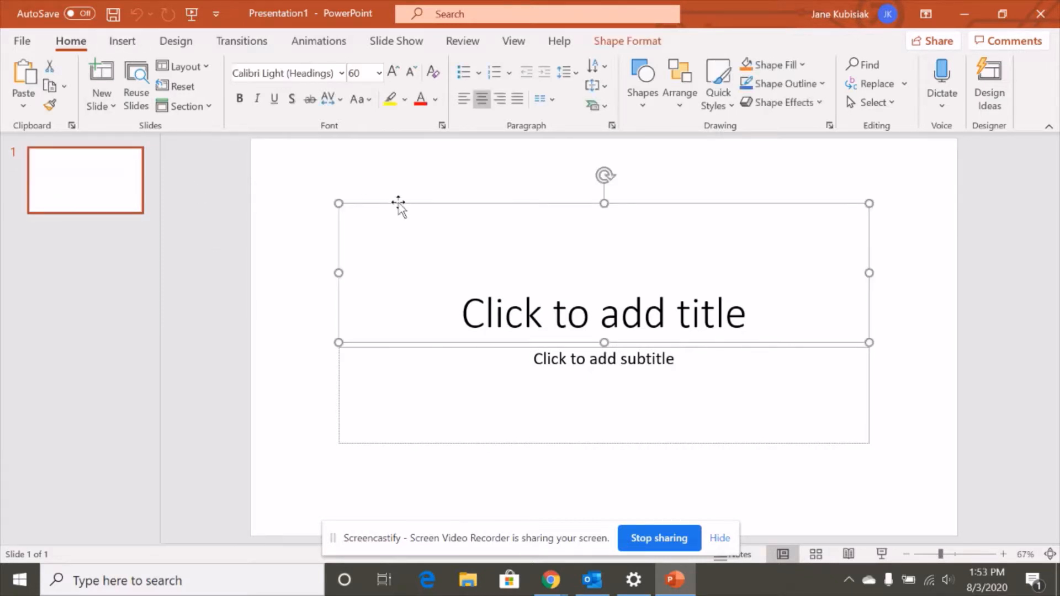
key("Delete")
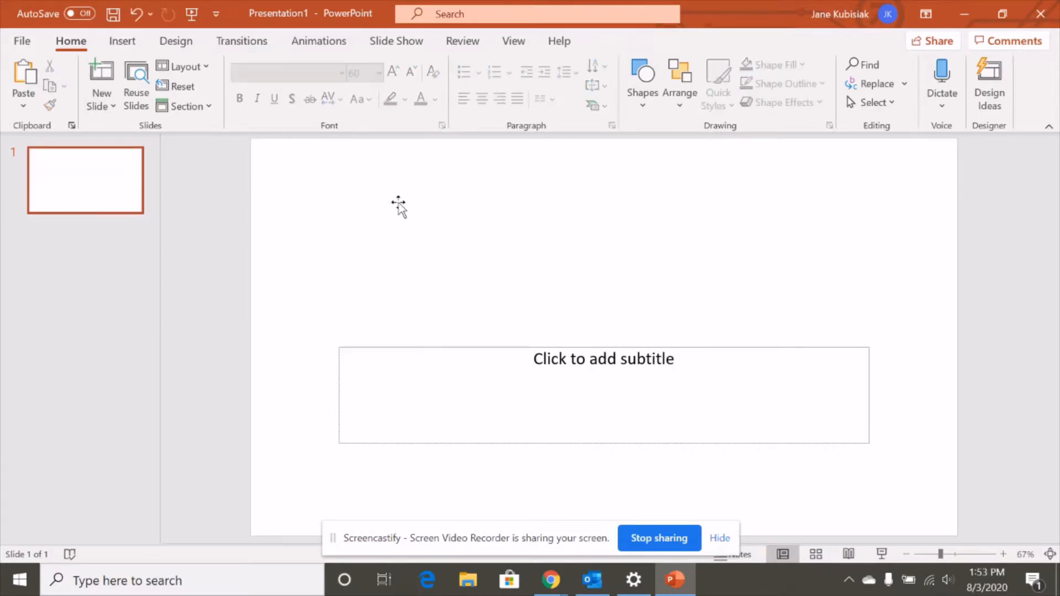
left_click(430, 349)
key("Delete")
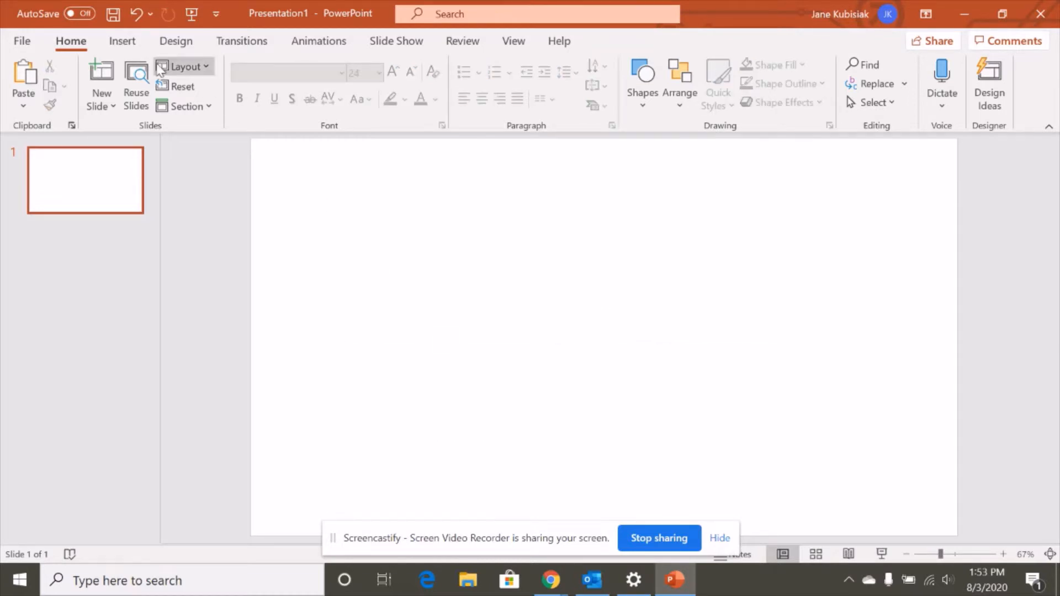
Insert video 008 from the computer's Pictures folder 2020-08-01 onto the empty slide
left_click(122, 41)
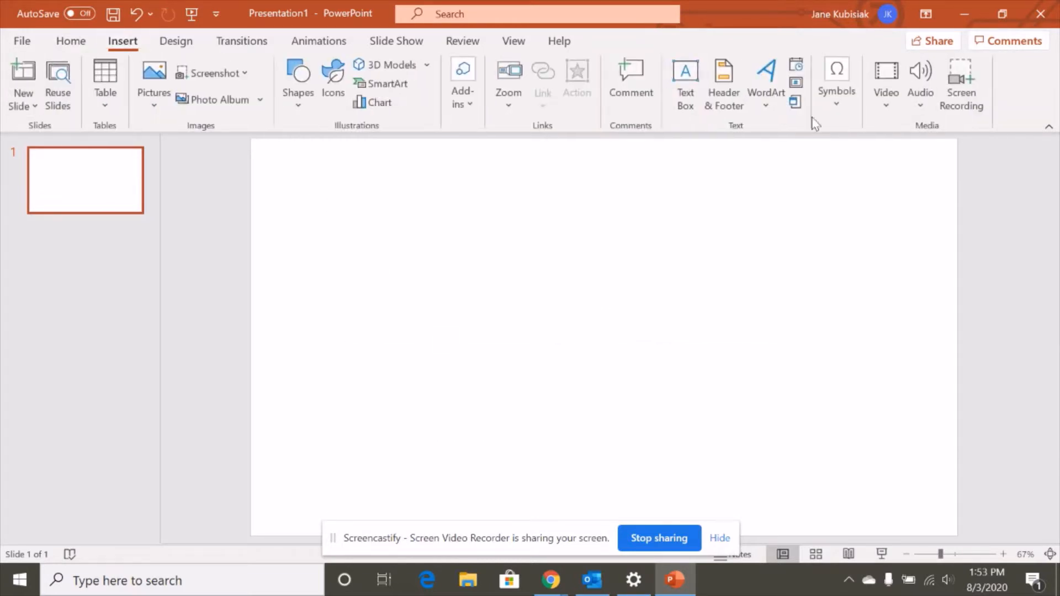
left_click(885, 83)
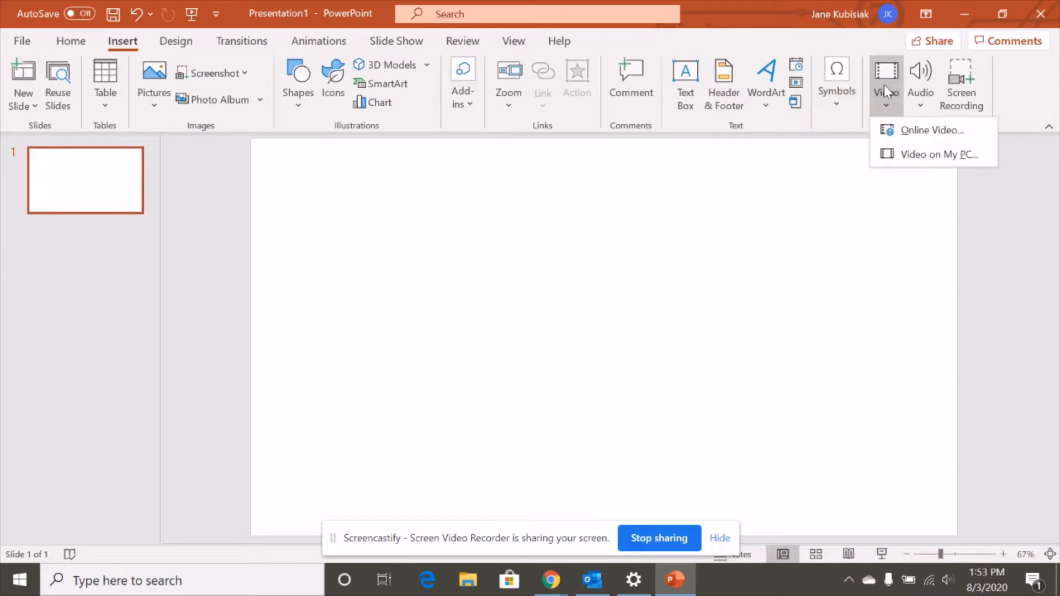
left_click(916, 162)
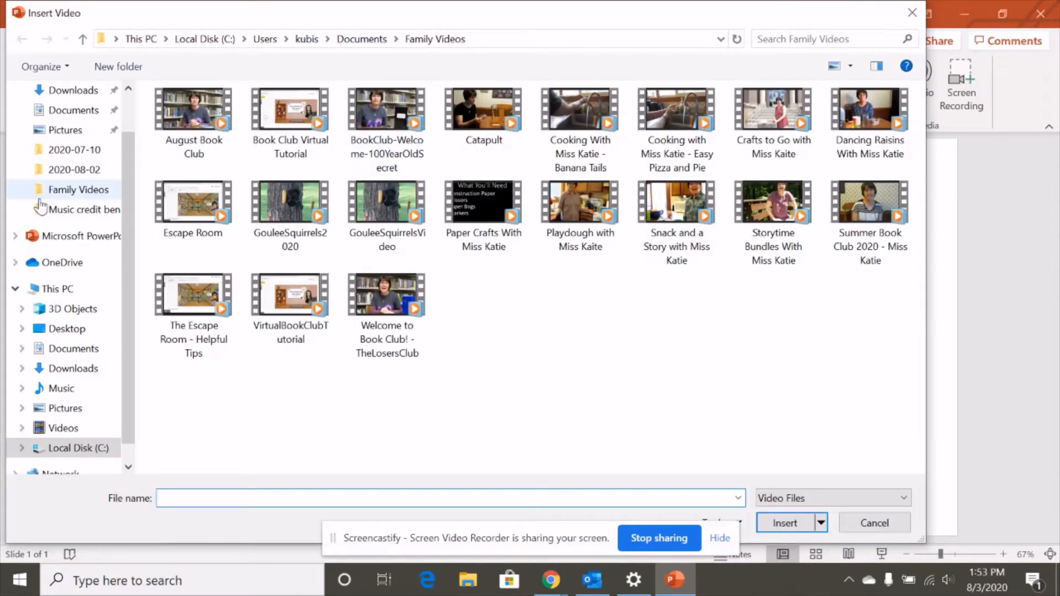
left_click(58, 133)
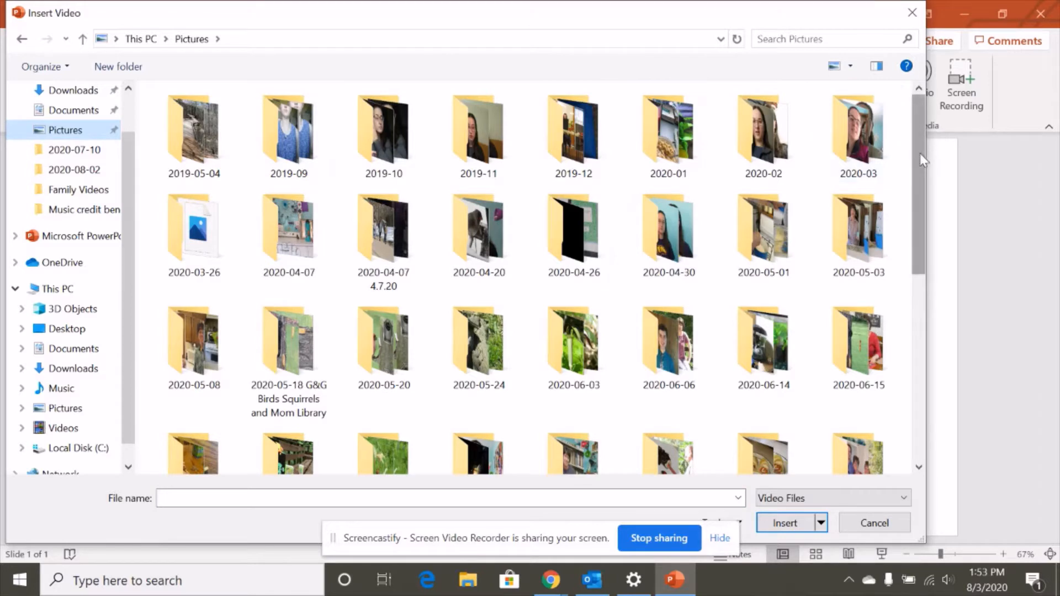
left_click_drag(920, 153, 915, 194)
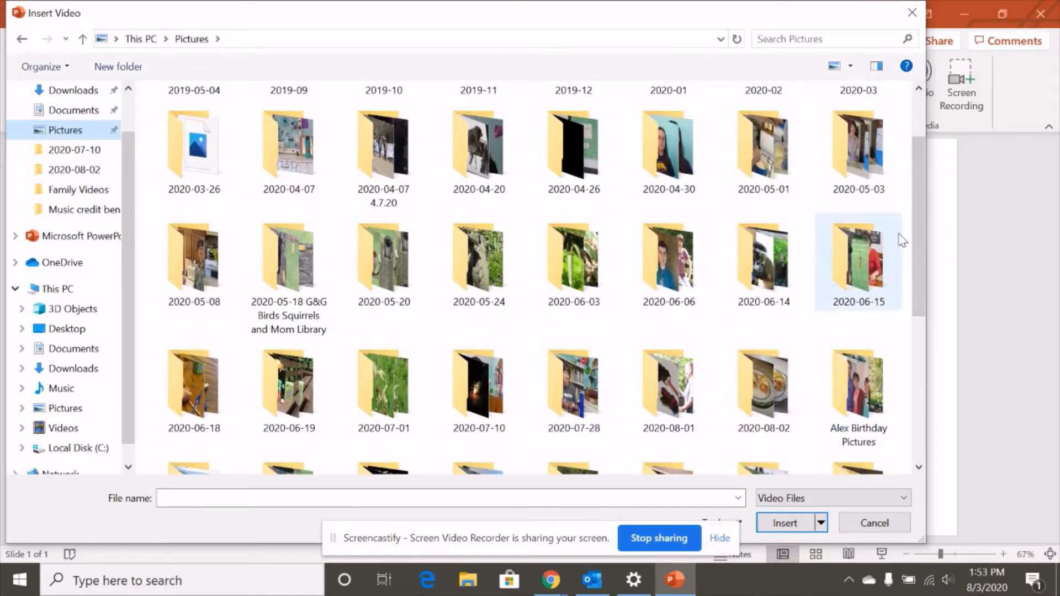
left_click_drag(922, 248, 926, 338)
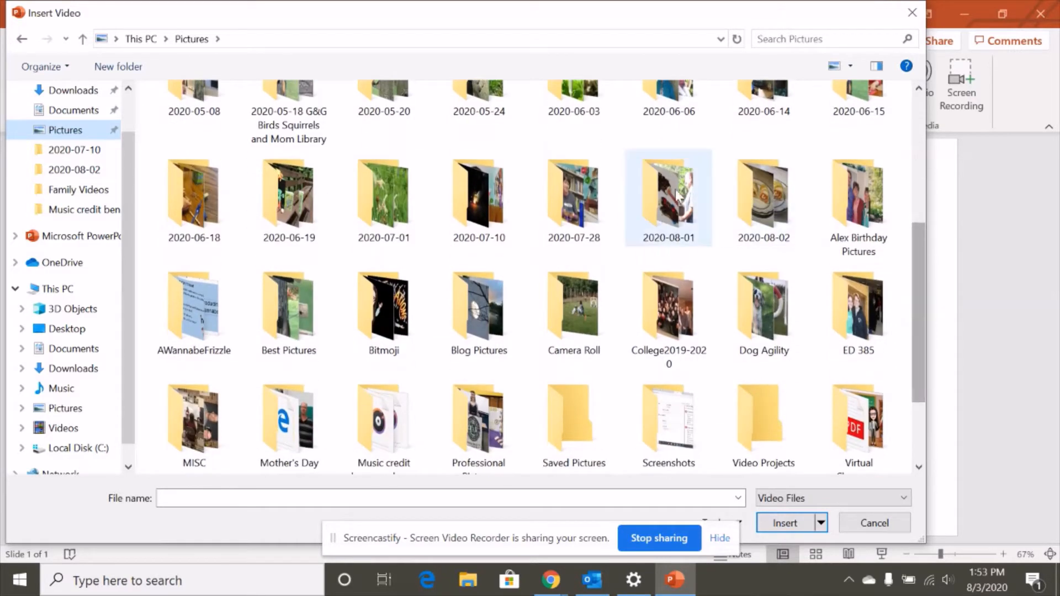
double_click(666, 219)
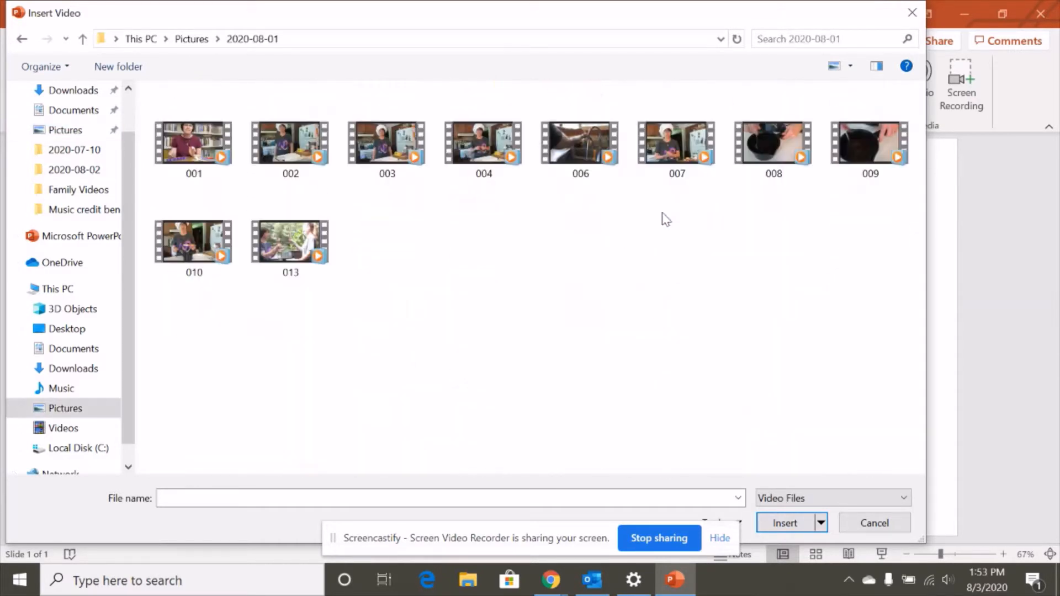
left_click(191, 39)
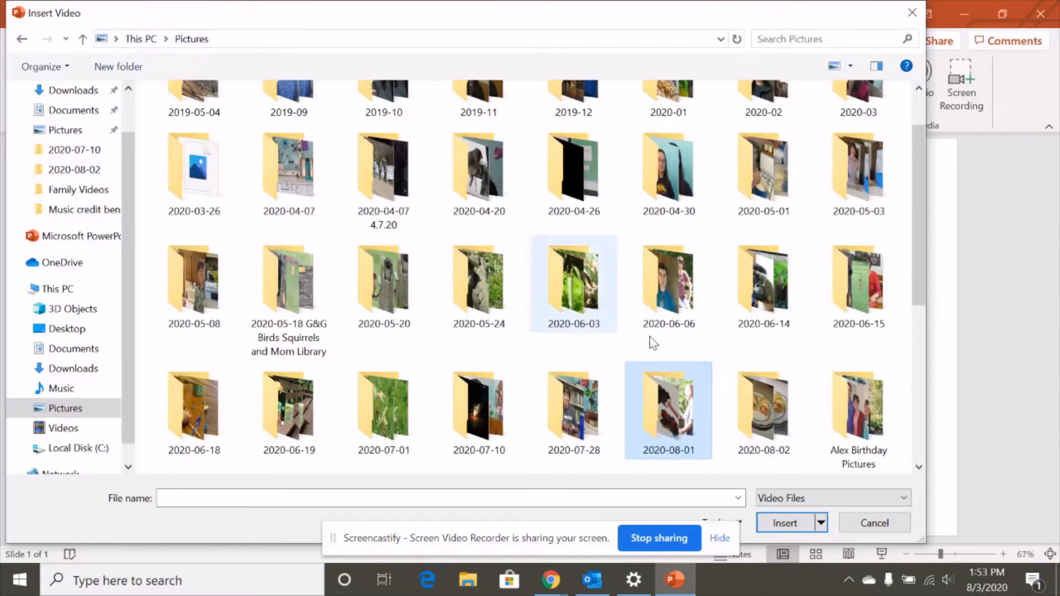
double_click(667, 408)
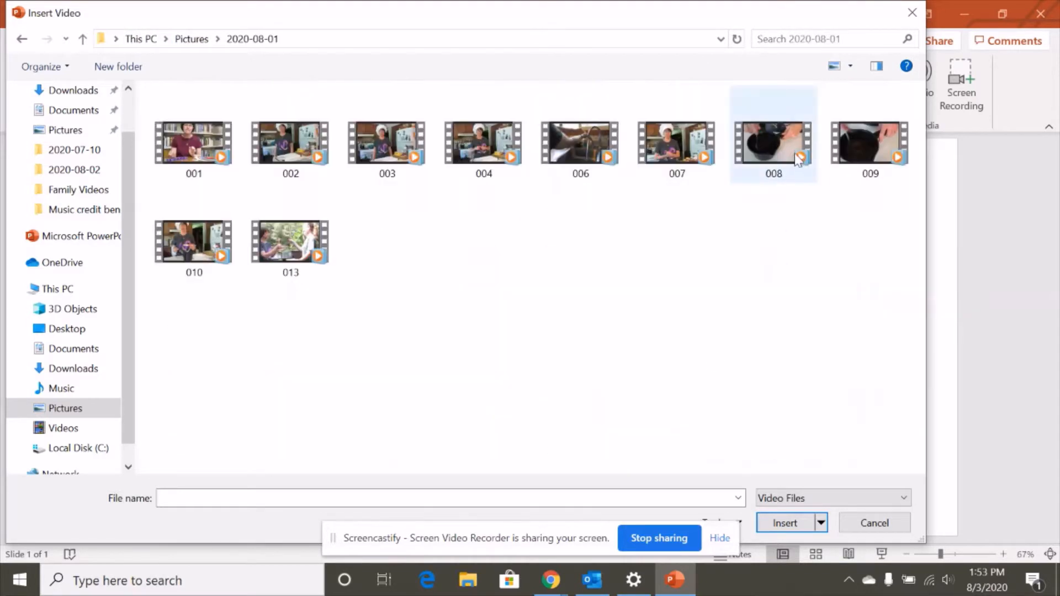
double_click(795, 158)
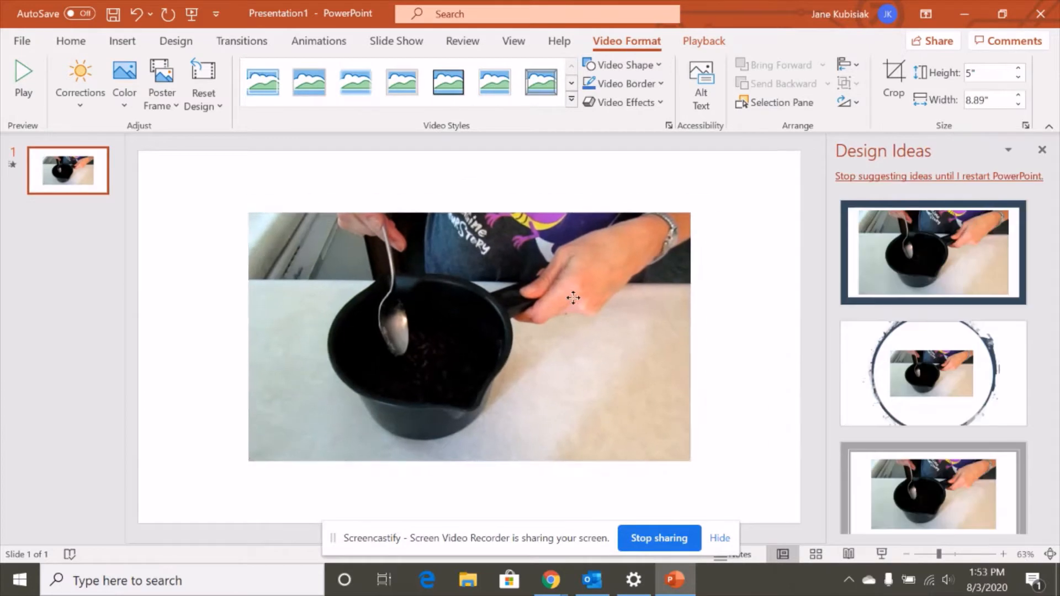
Align the video with the slide's upper-left corner and enlarge it to 7.5" by 13.33" so it fills the slide, dismissing the design suggestions
left_click_drag(572, 298, 695, 275)
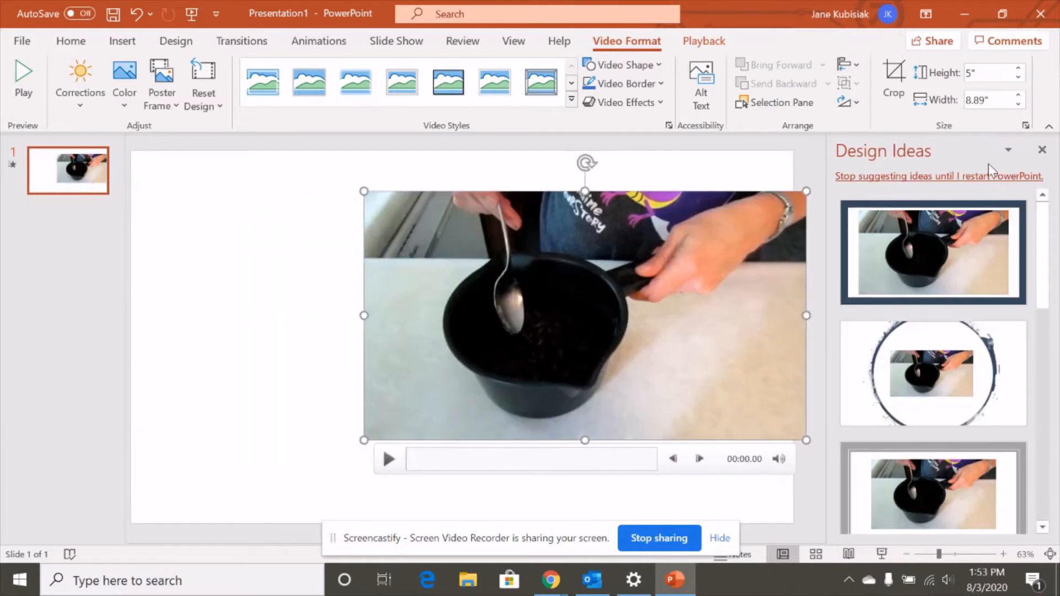
left_click(1042, 151)
left_click_drag(772, 229, 474, 206)
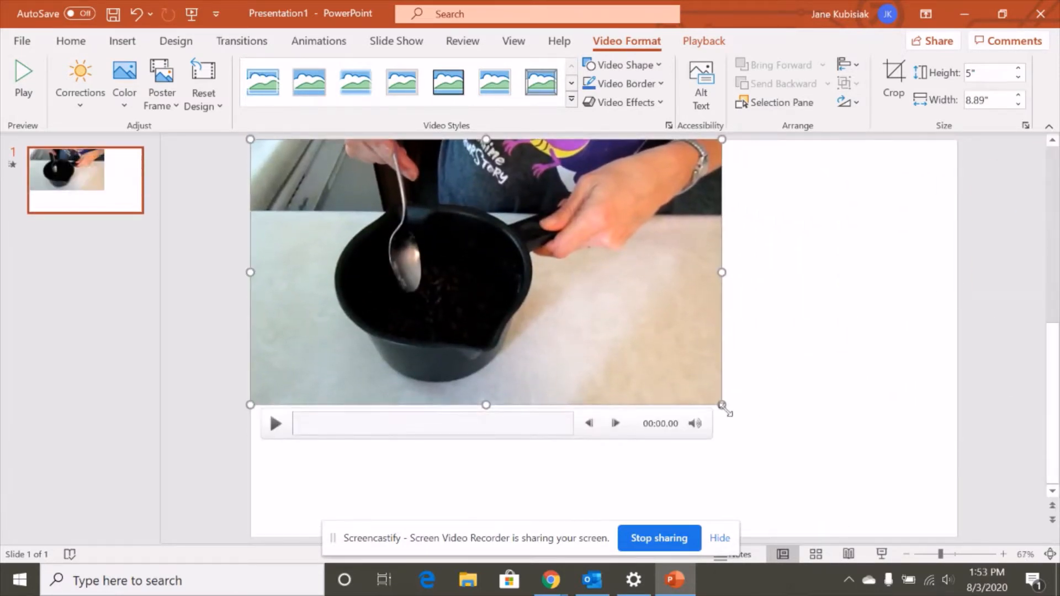
left_click_drag(722, 409, 954, 531)
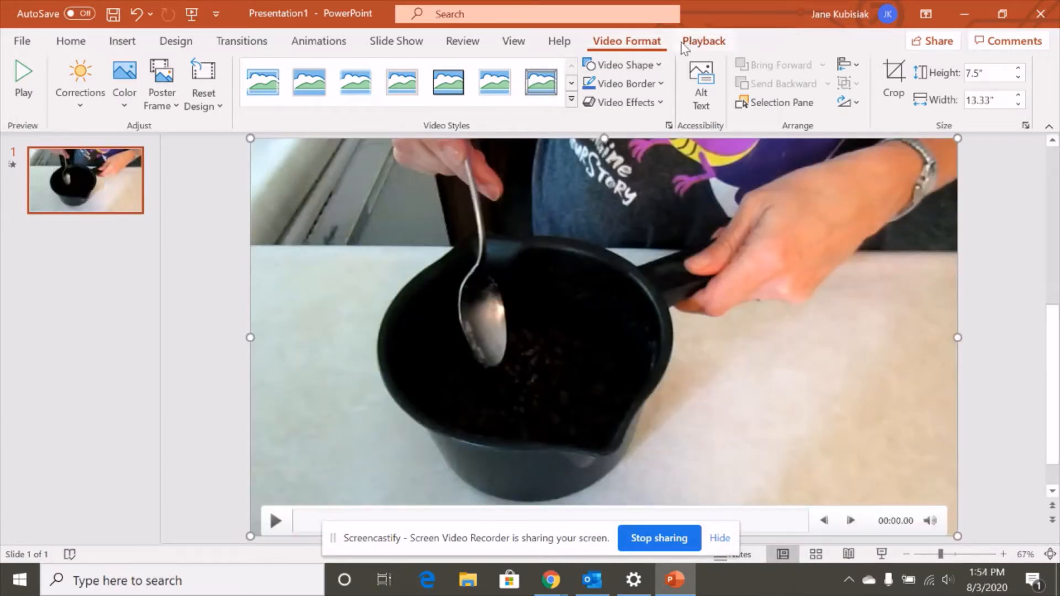
Trim the beginning of the video to a start time of 00:00.308
left_click(700, 44)
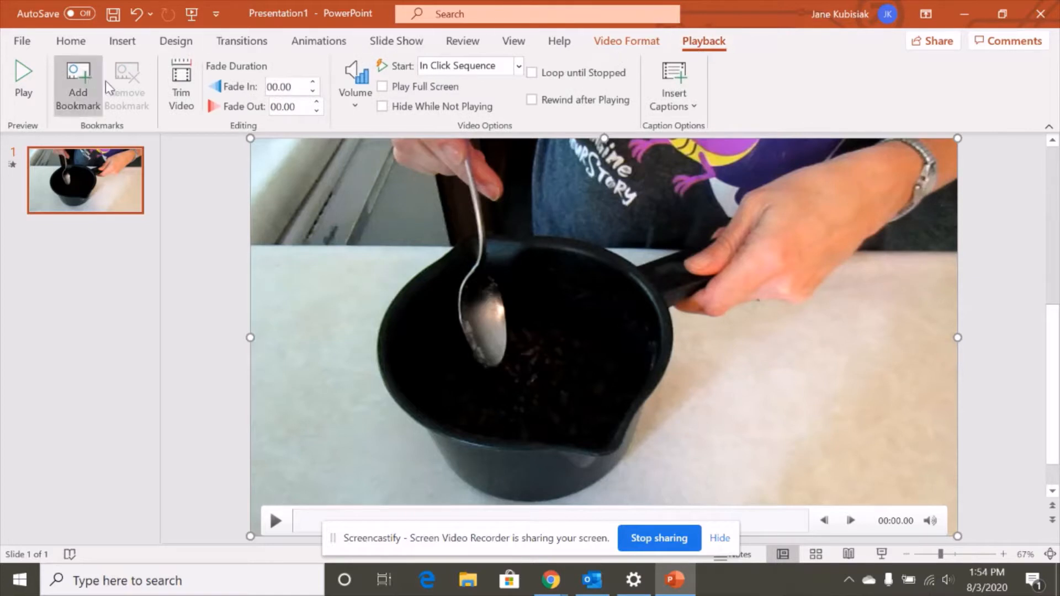
left_click(179, 88)
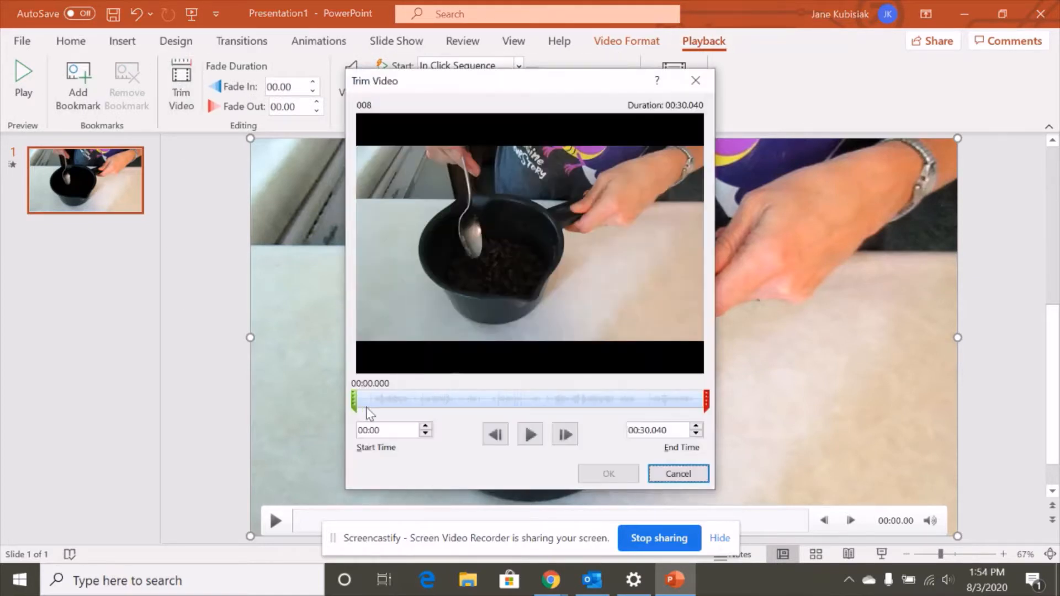
mouse_move(354, 400)
left_mouse_down()
mouse_move(414, 400)
mouse_move(355, 398)
left_mouse_up()
left_click(530, 434)
left_click(530, 434)
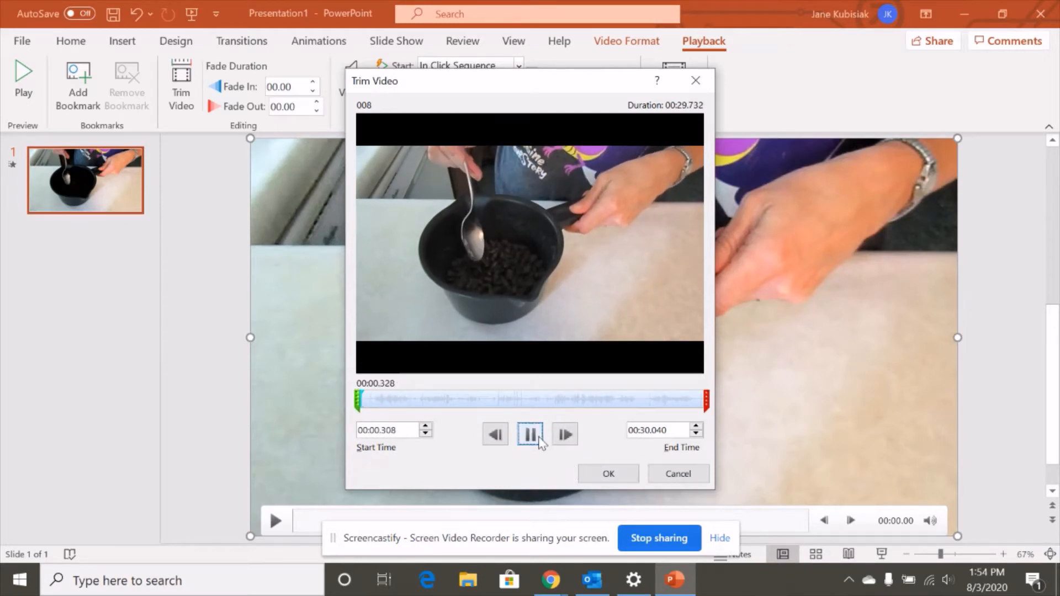
left_click(606, 473)
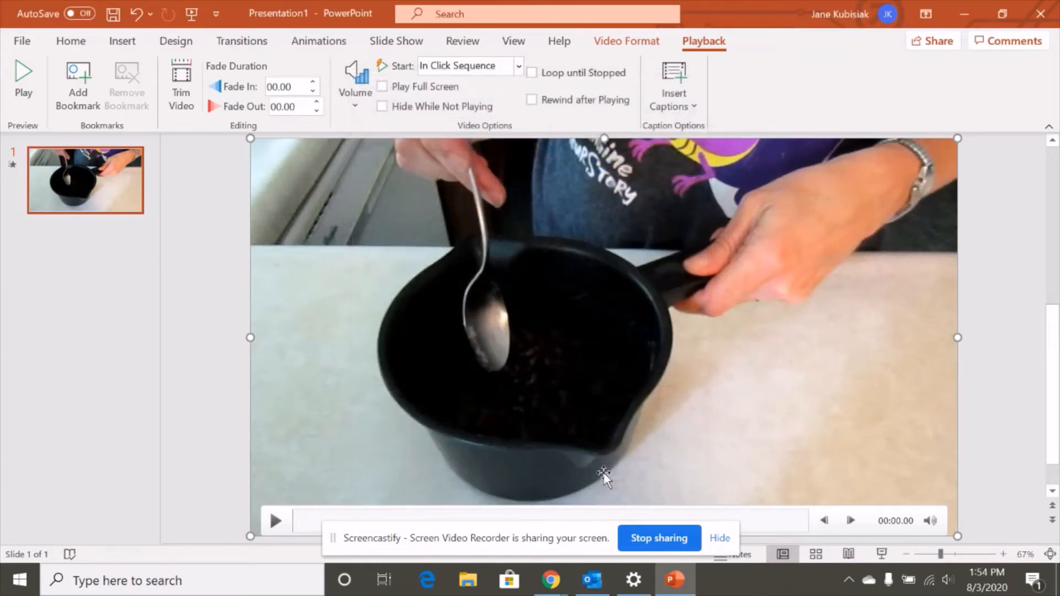
Trim the end of the video to an end time of 00:12.165
left_click(181, 83)
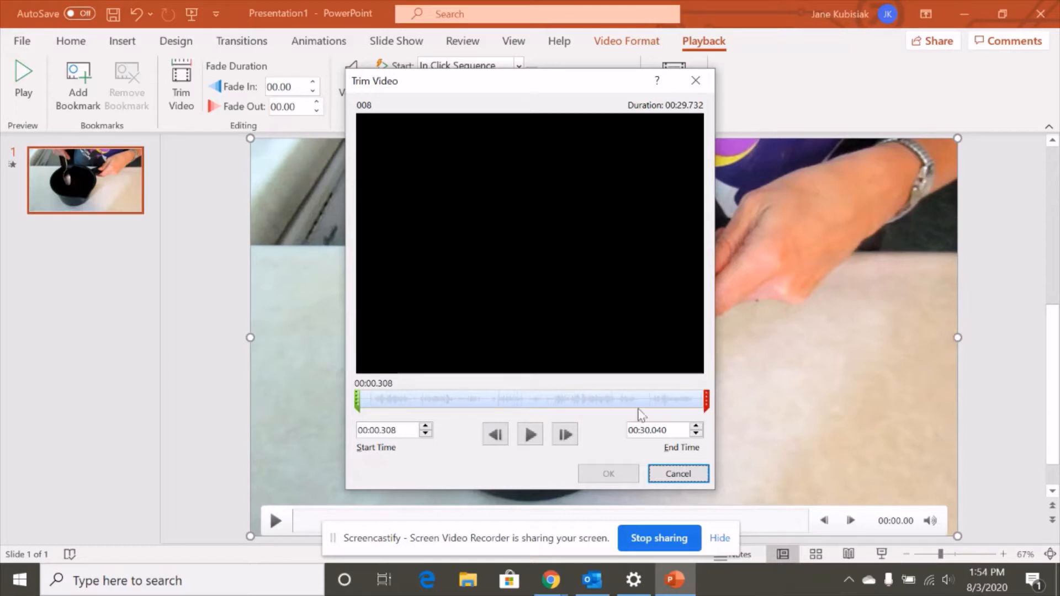
left_click_drag(705, 396, 500, 393)
left_click(612, 473)
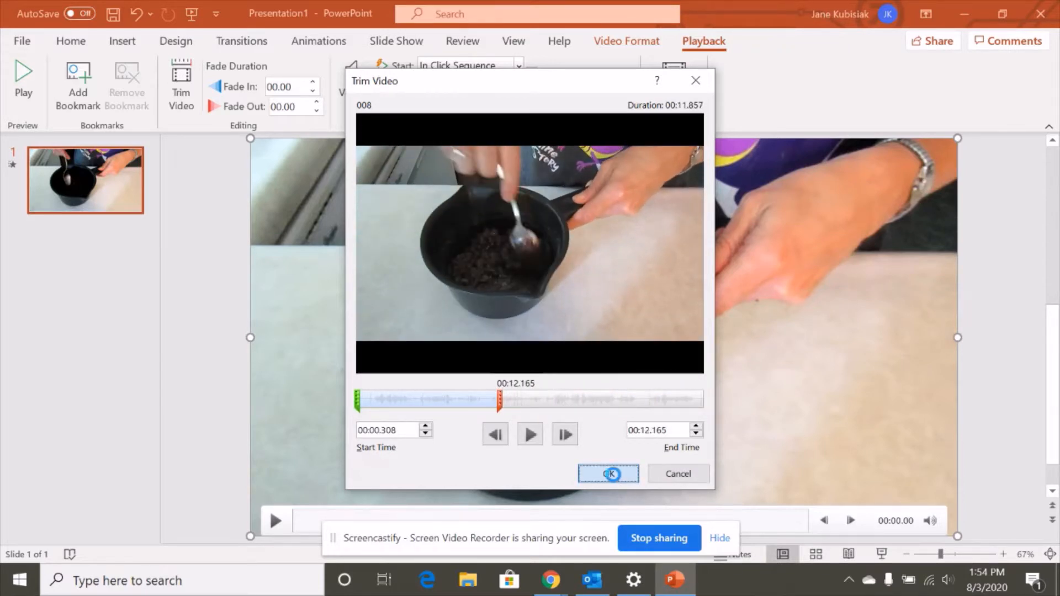
Duplicate the slide containing the trimmed video and select the copy
right_click(61, 175)
left_click(153, 341)
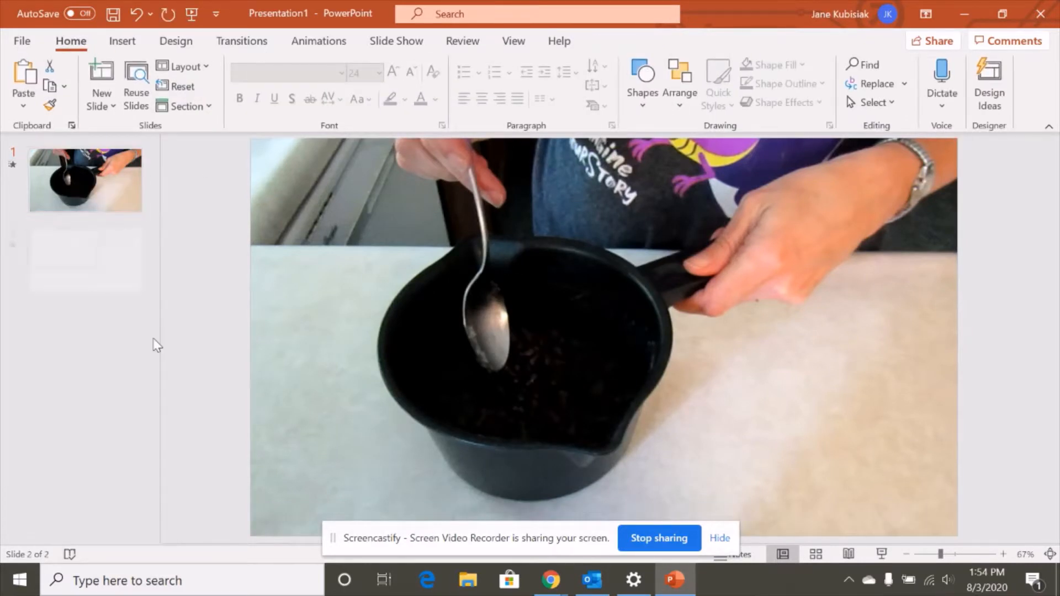
left_click(113, 301)
left_click(45, 273)
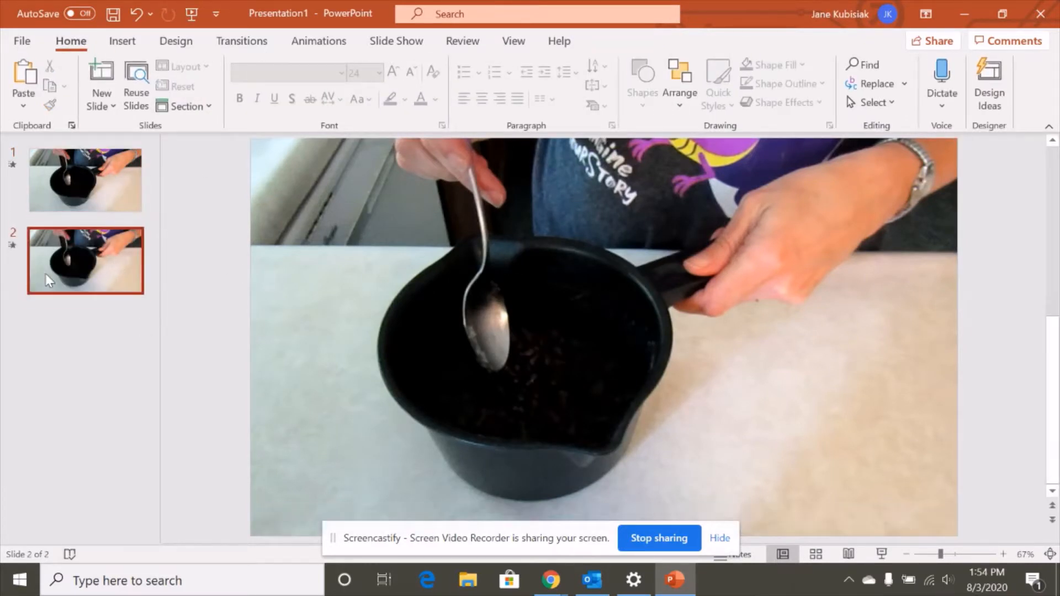
Retrim the video on slide 2 to start at 00:18.123 and end at 00:30.040
left_click(520, 311)
left_click(704, 48)
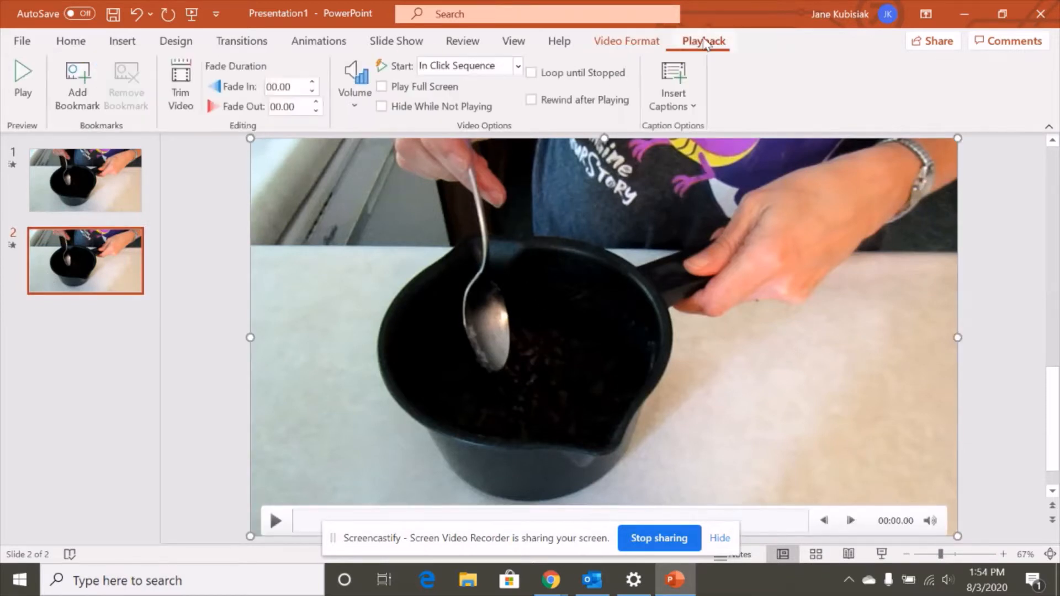
left_click(194, 87)
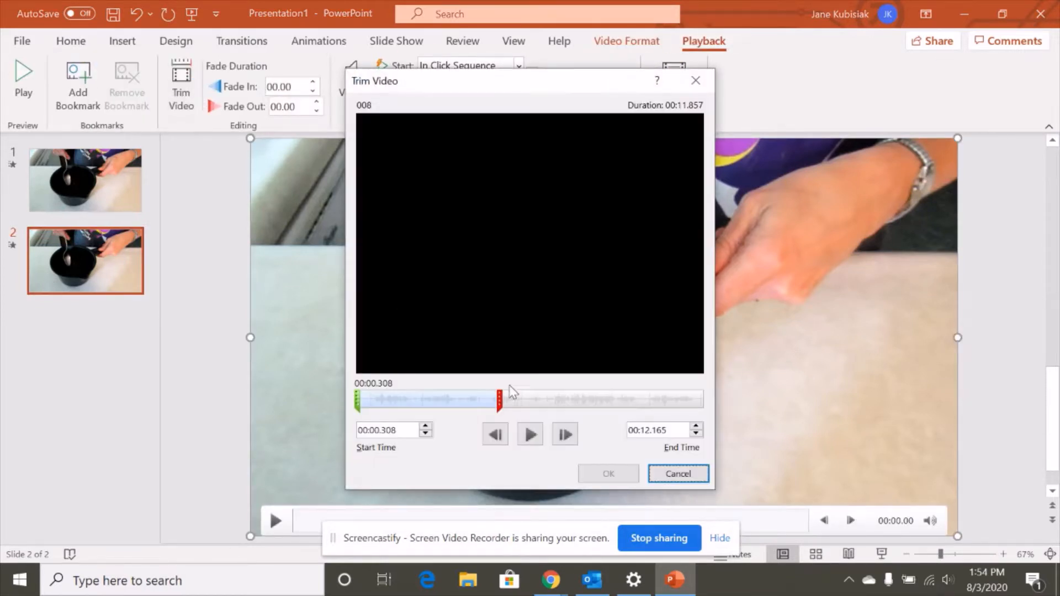
left_click_drag(364, 402, 717, 395)
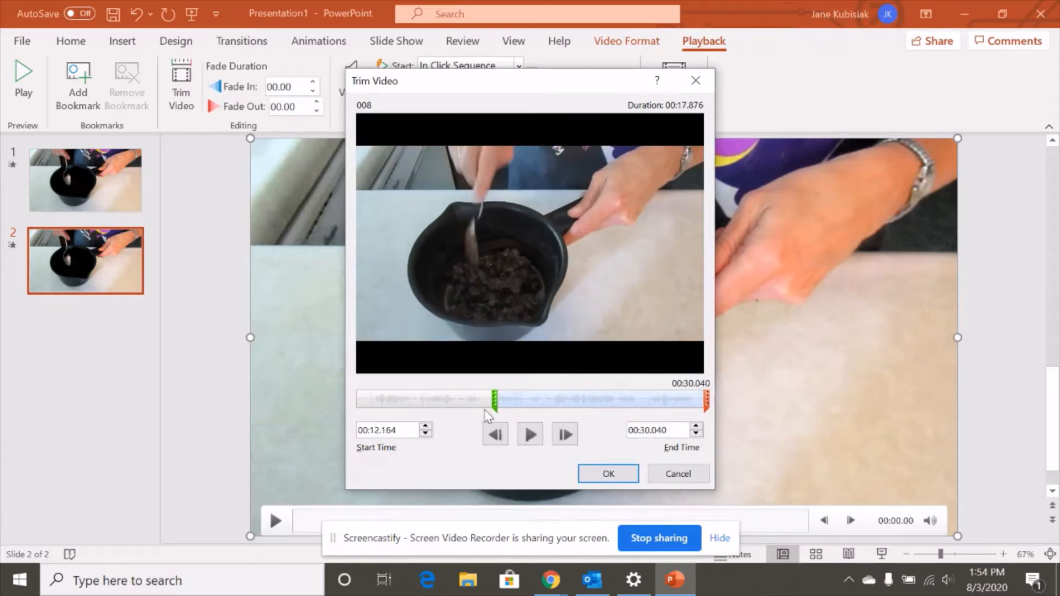
left_click_drag(495, 401, 564, 397)
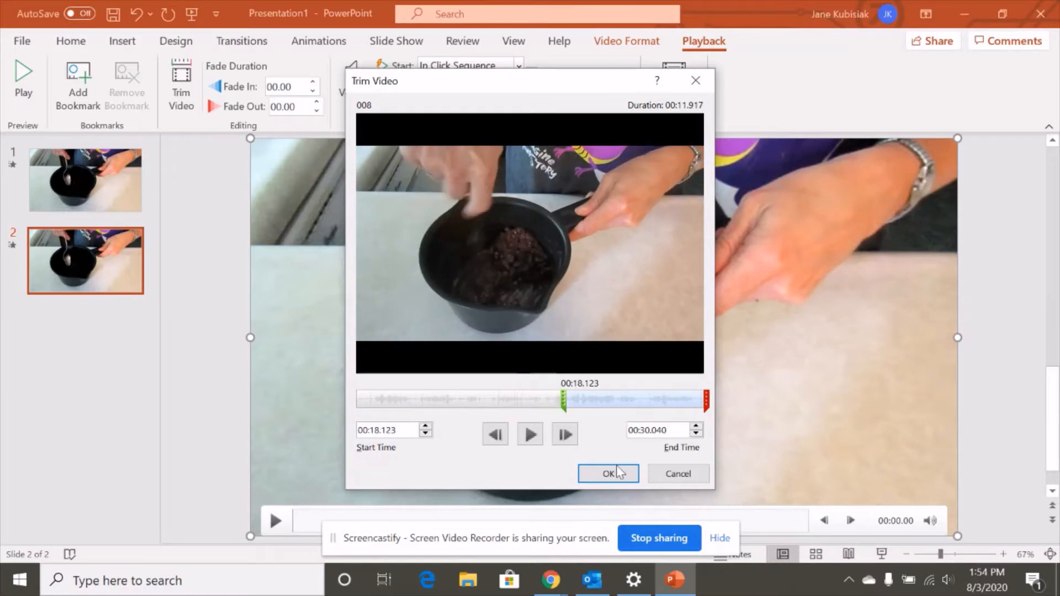
left_click(622, 469)
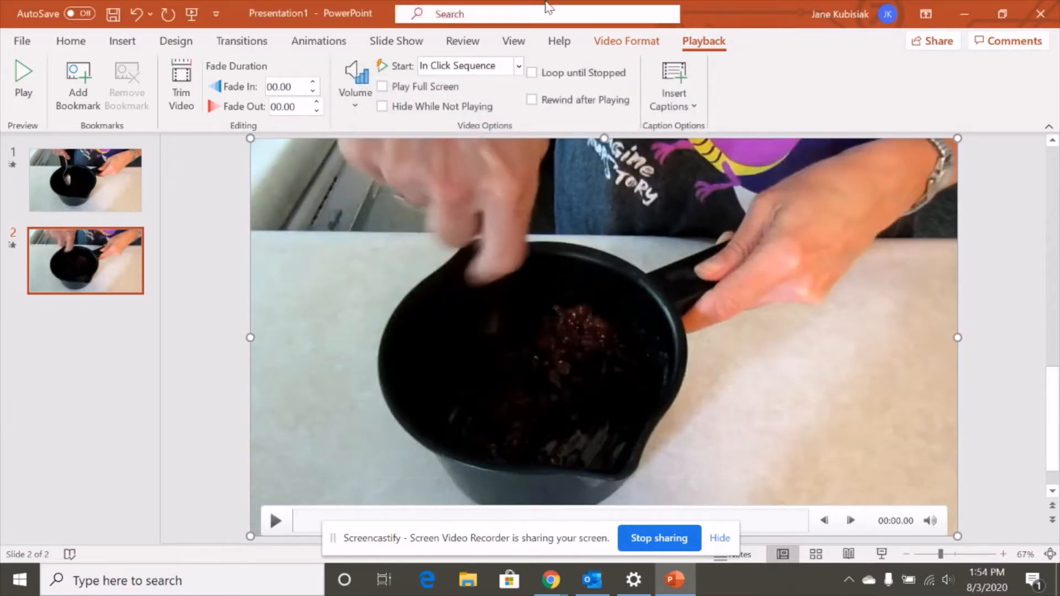
Set the video on slide 1 to start Automatically and set its volume to Mute
left_click(131, 197)
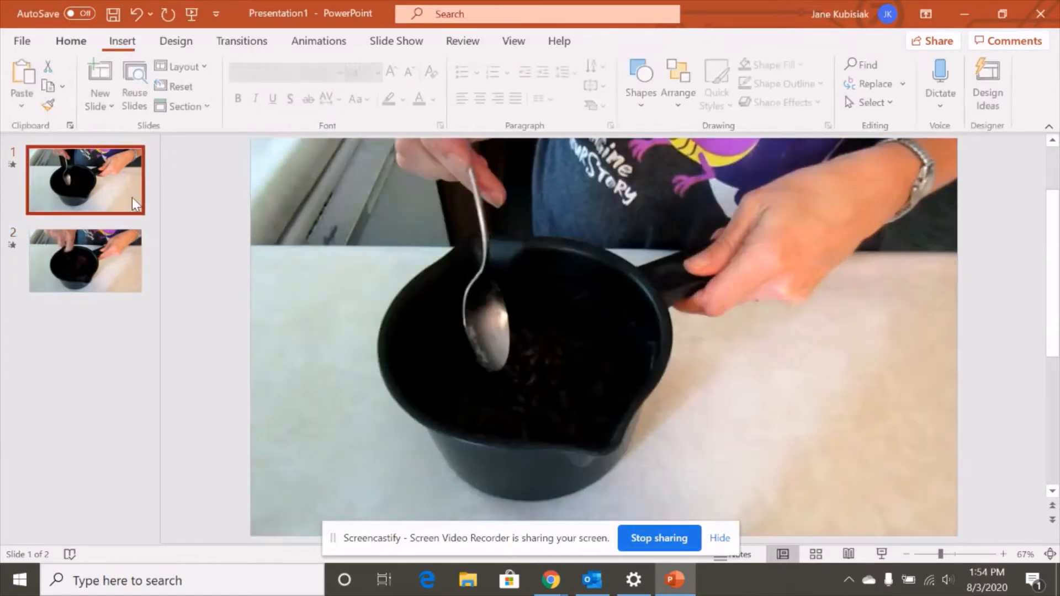
left_click(643, 167)
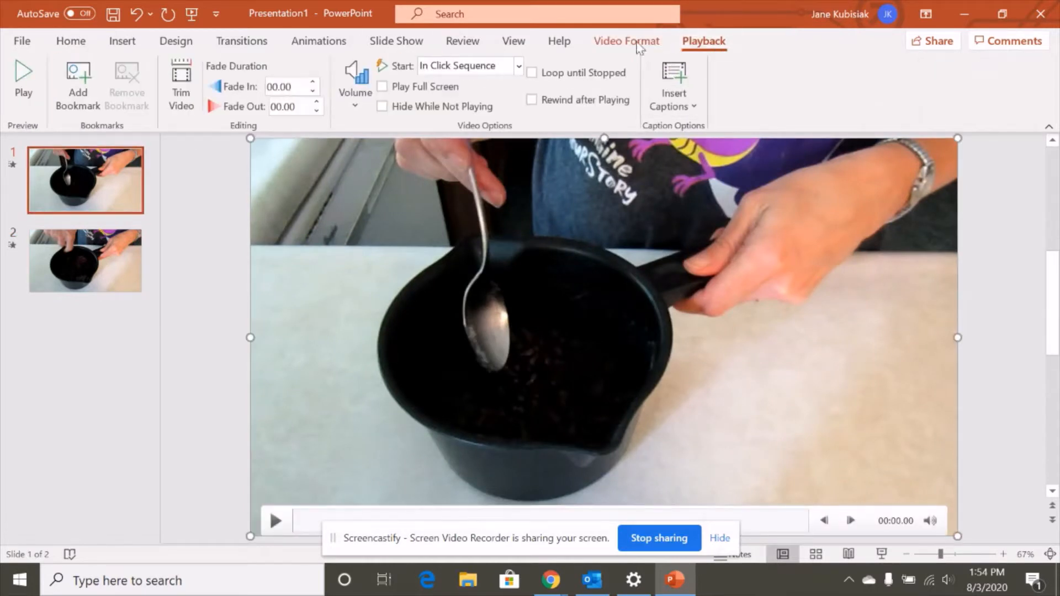
left_click(472, 69)
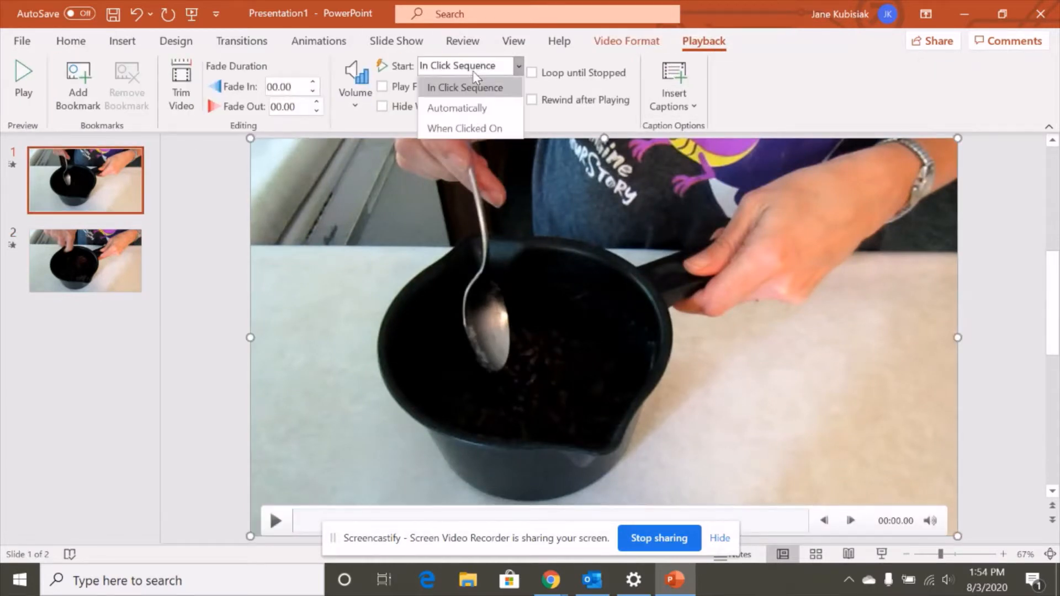
left_click(484, 108)
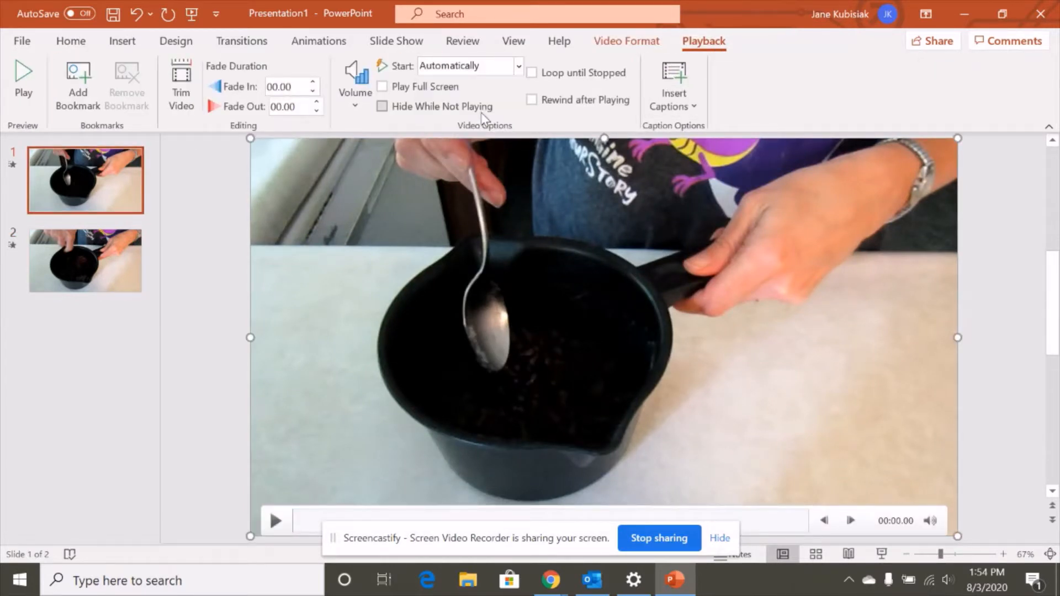
left_click(368, 88)
left_click(386, 203)
Set the video on slide 2 to start Automatically and set its volume to Mute
left_click(113, 255)
left_click(362, 340)
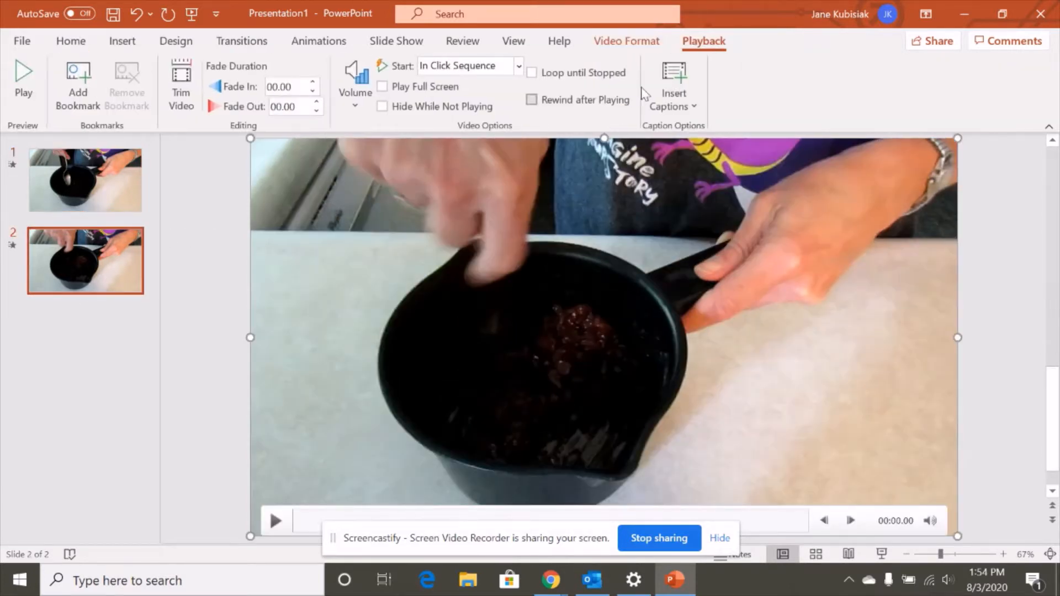
left_click(478, 65)
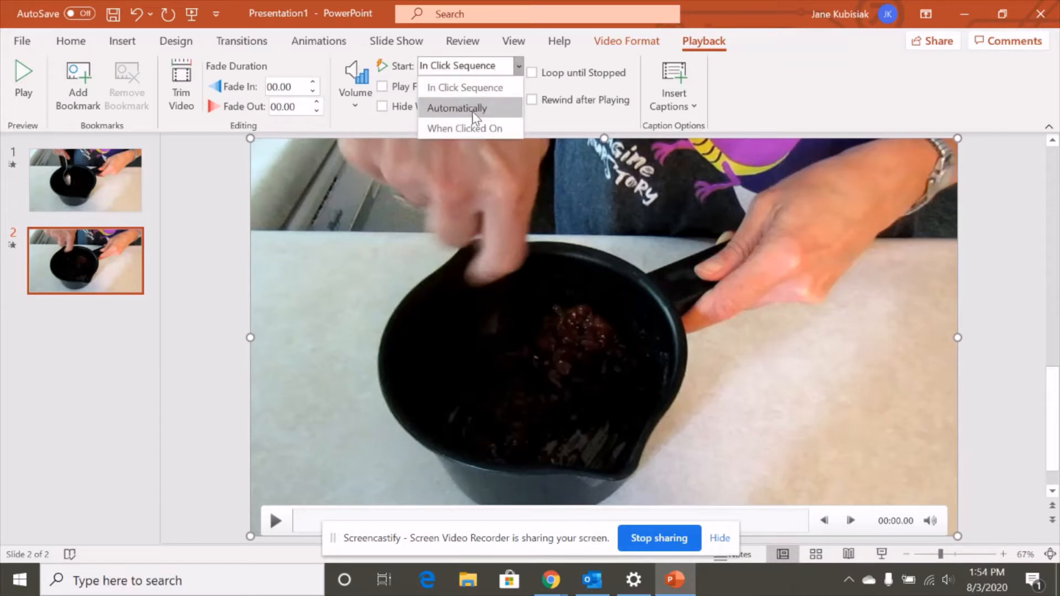
left_click(472, 105)
left_click(353, 98)
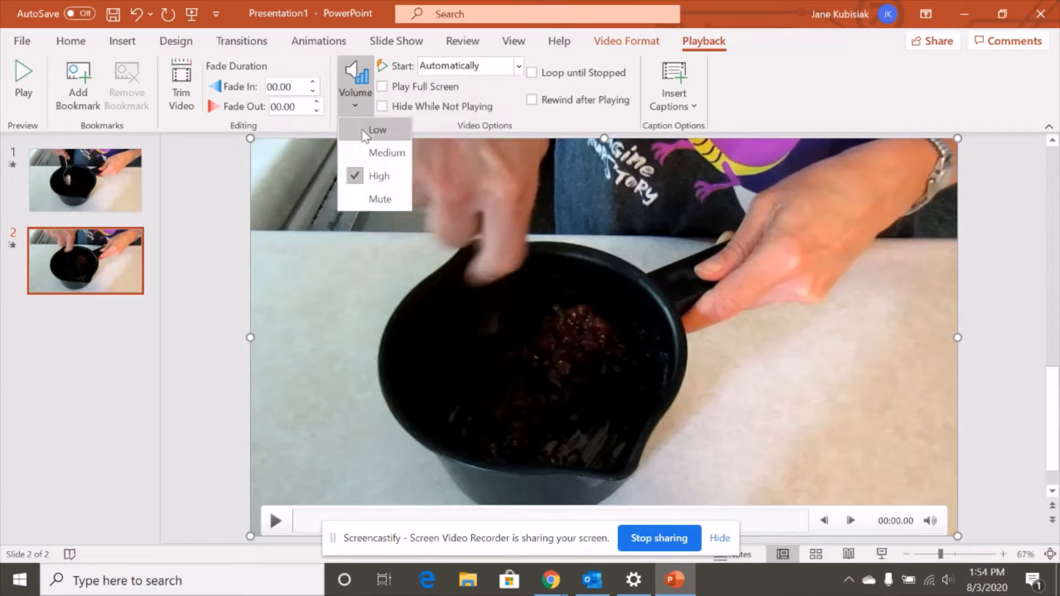
left_click(380, 196)
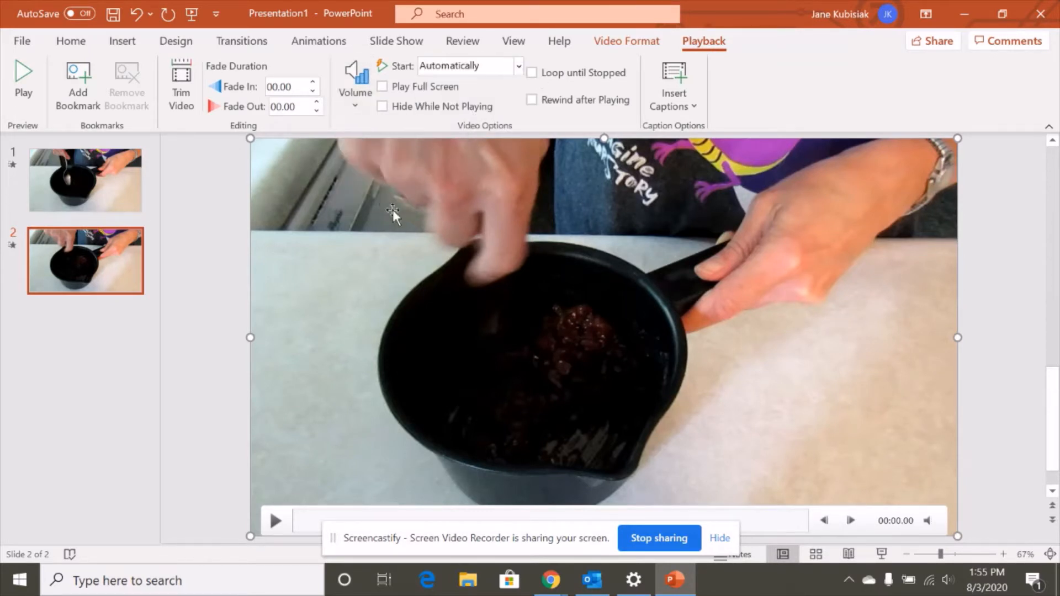
Set both slides' transition duration to 00.01, disable advancing on mouse click, and enable automatic advance after 00:01.00
left_click(267, 48)
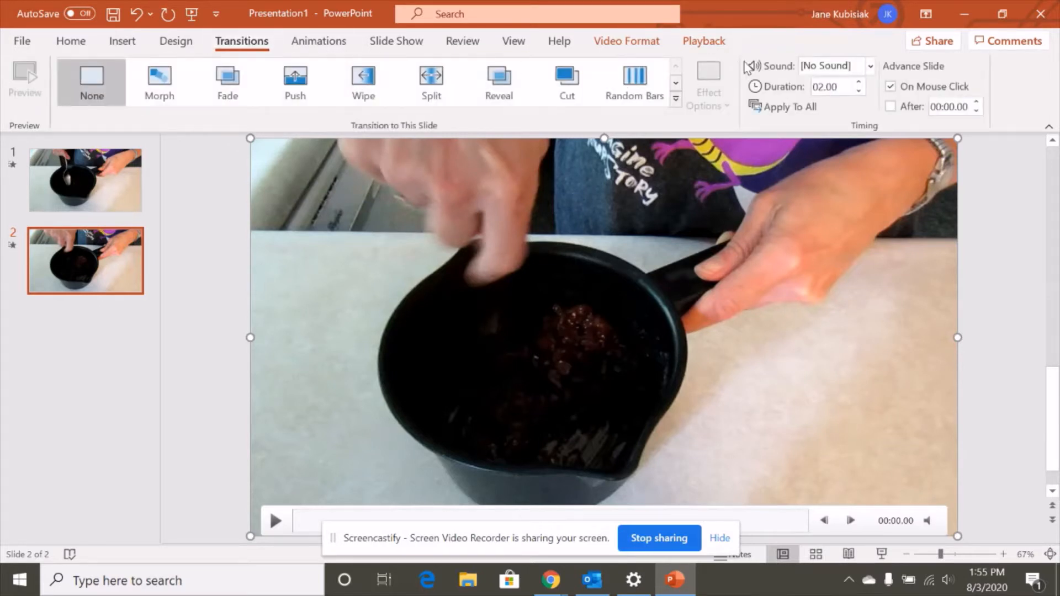
left_click(859, 91)
left_click(892, 89)
Check the end time of the video on slide 2 and set the slide to advance after 00:11.90
left_click(770, 520)
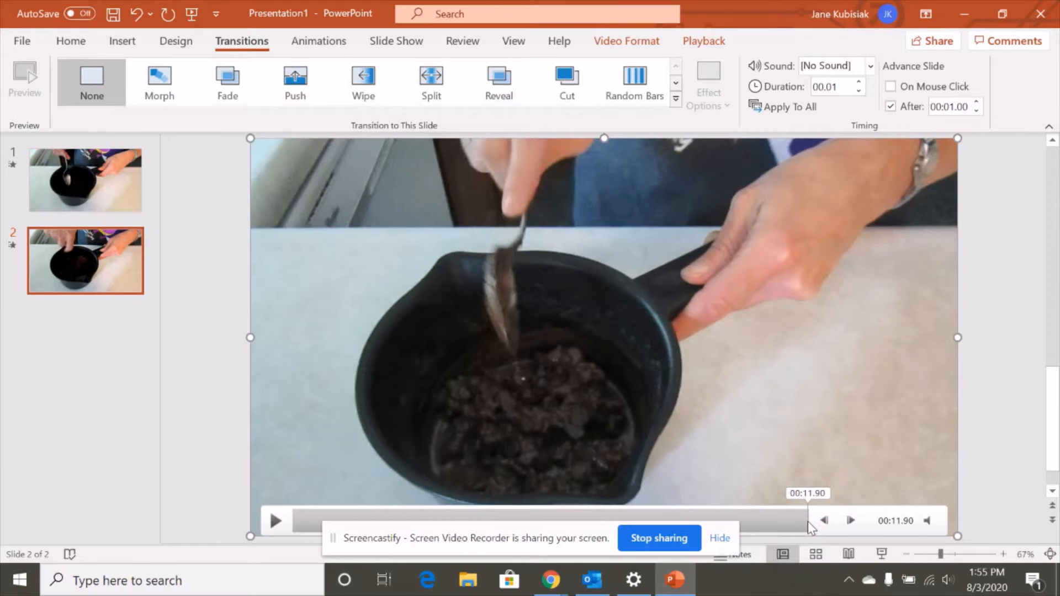
left_click(954, 106)
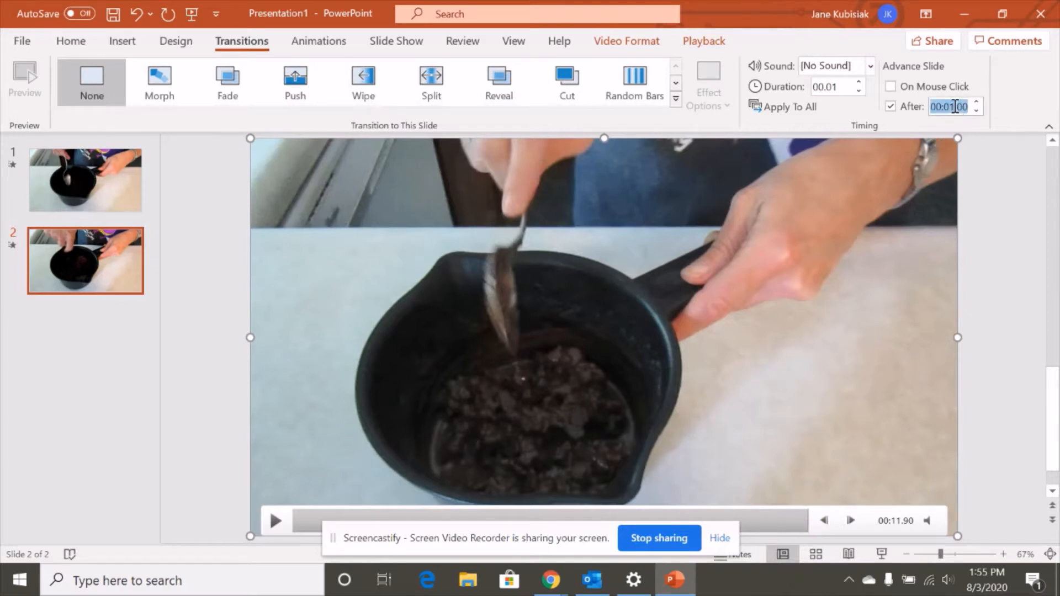
double_click(950, 104)
left_click(1002, 179)
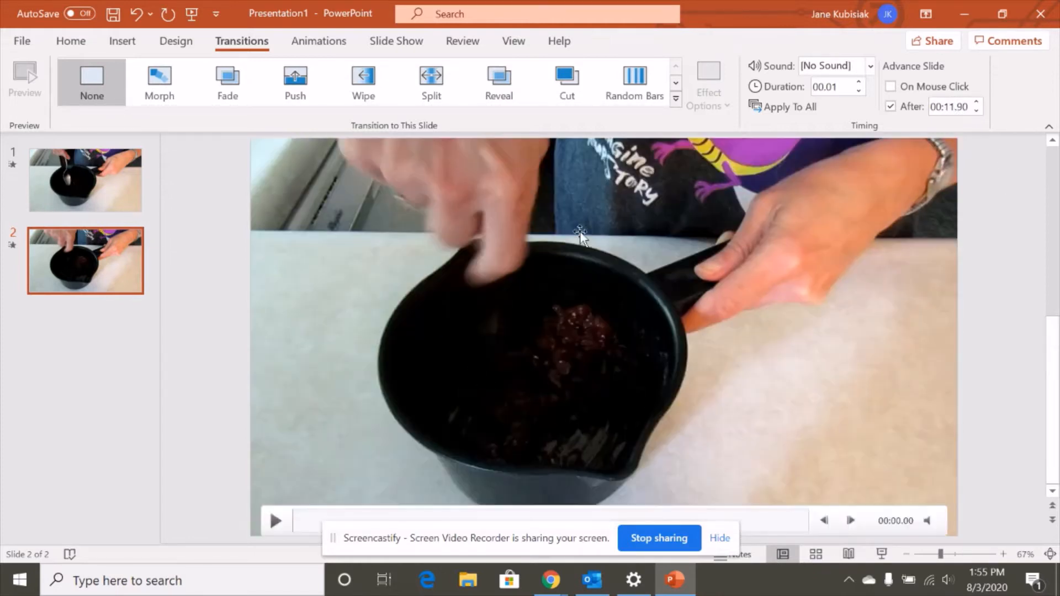
Check the end time of the video on slide 1 and set the slide to advance after 00:11.84
left_click(86, 182)
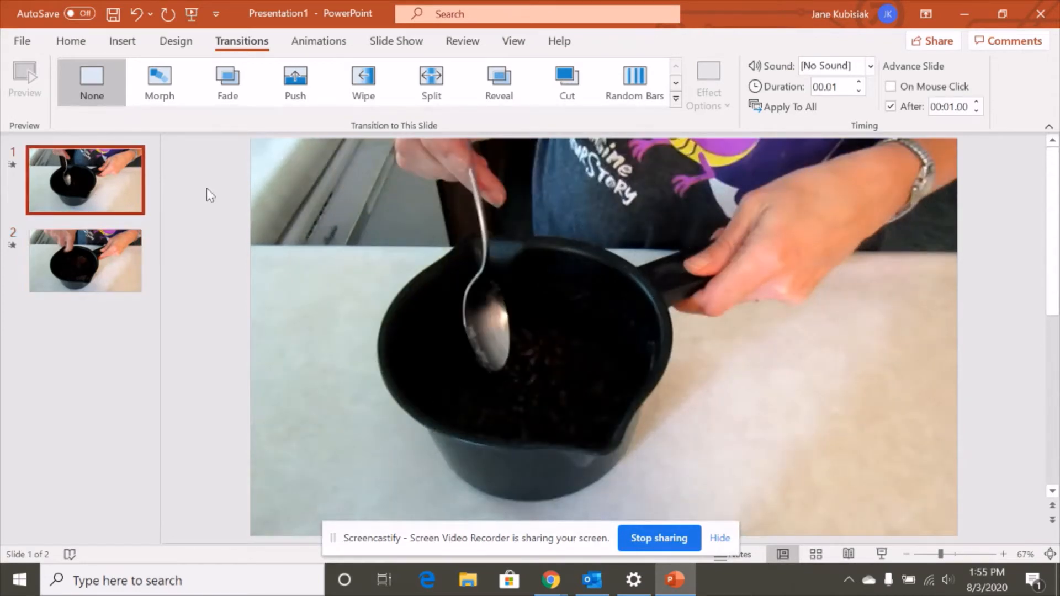
left_click(573, 479)
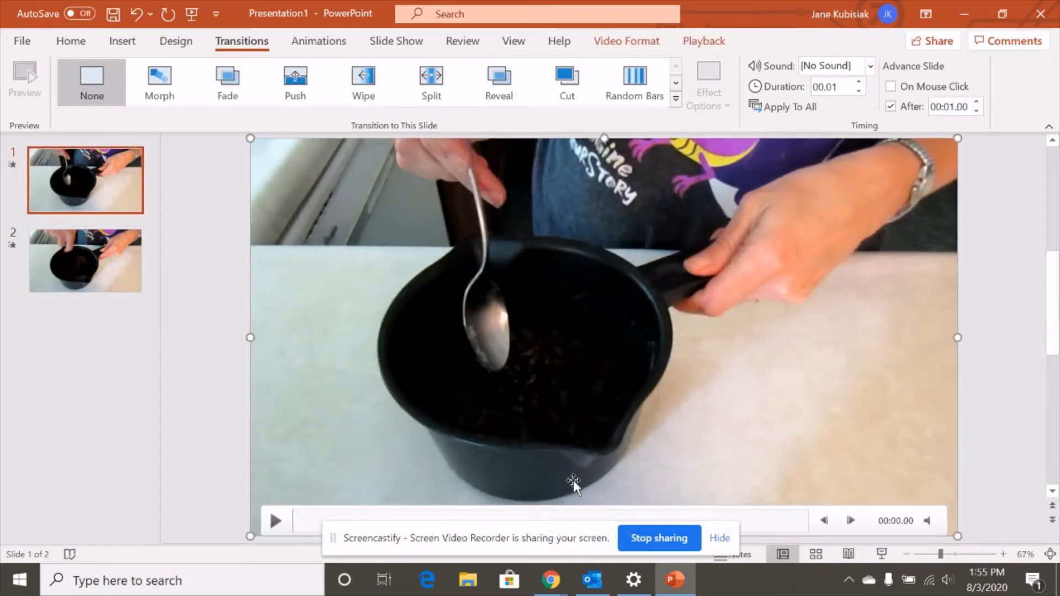
left_click(793, 529)
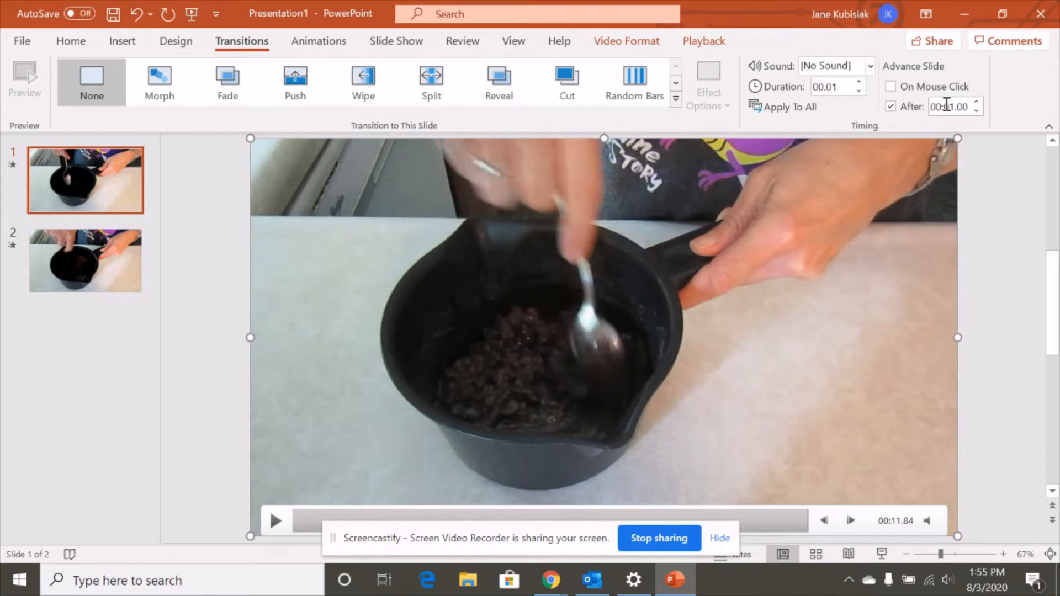
key("BackSpace")
type("11.84")
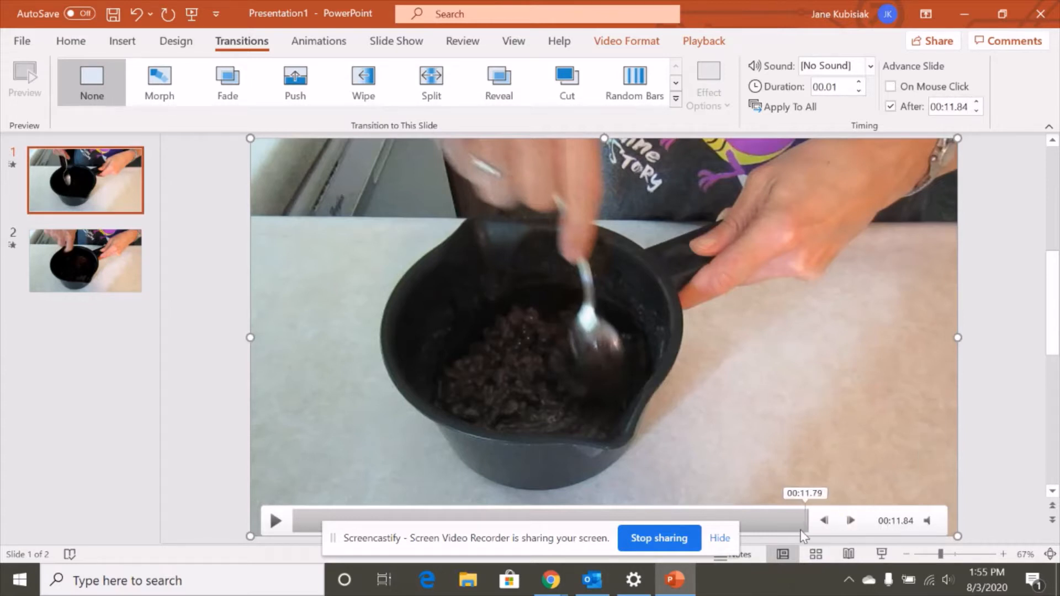
left_click_drag(794, 527, 822, 525)
left_click(184, 289)
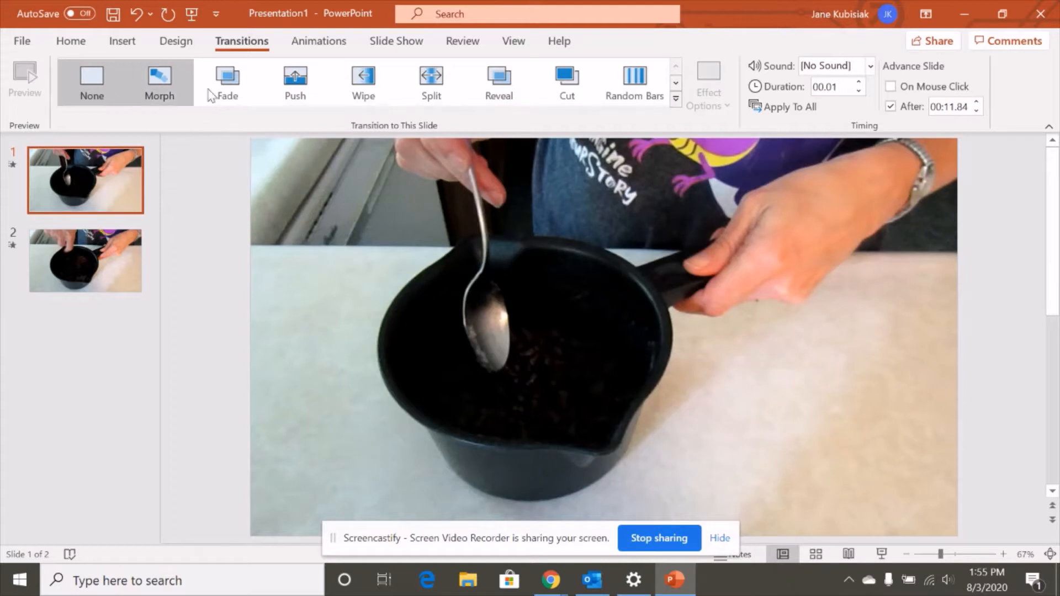
mouse_move(349, 234)
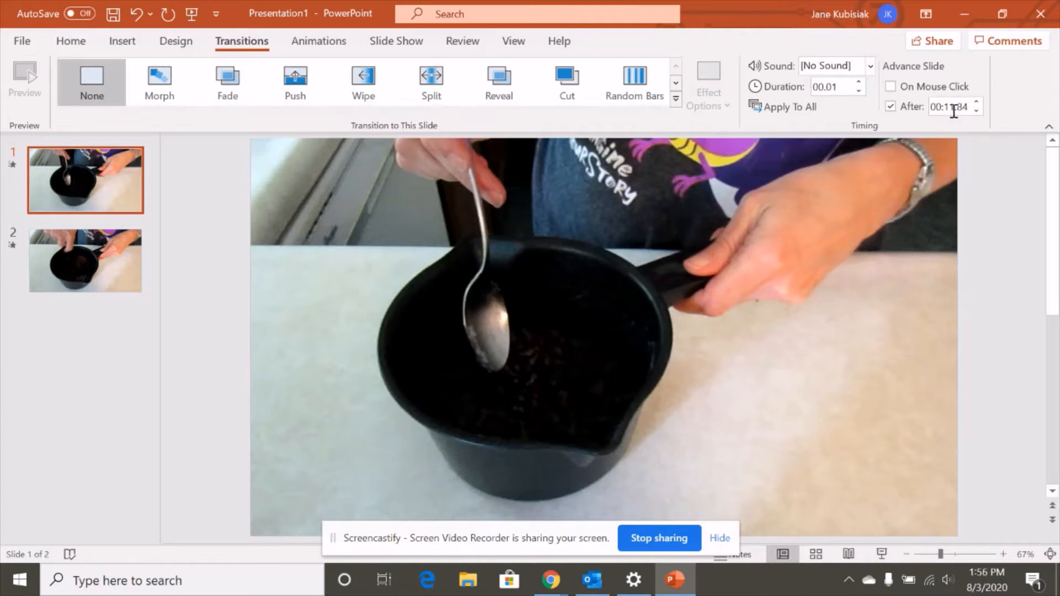
mouse_move(308, 210)
Configure the presentation's video export for Standard (480p) quality with Use Recorded Timings and Narrations
left_click(23, 47)
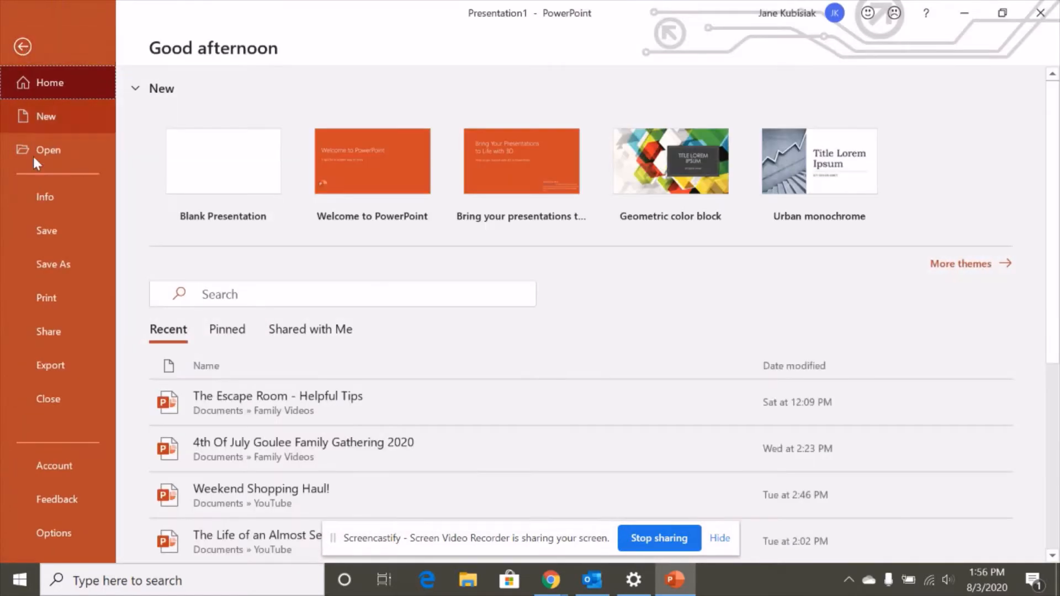
left_click(65, 363)
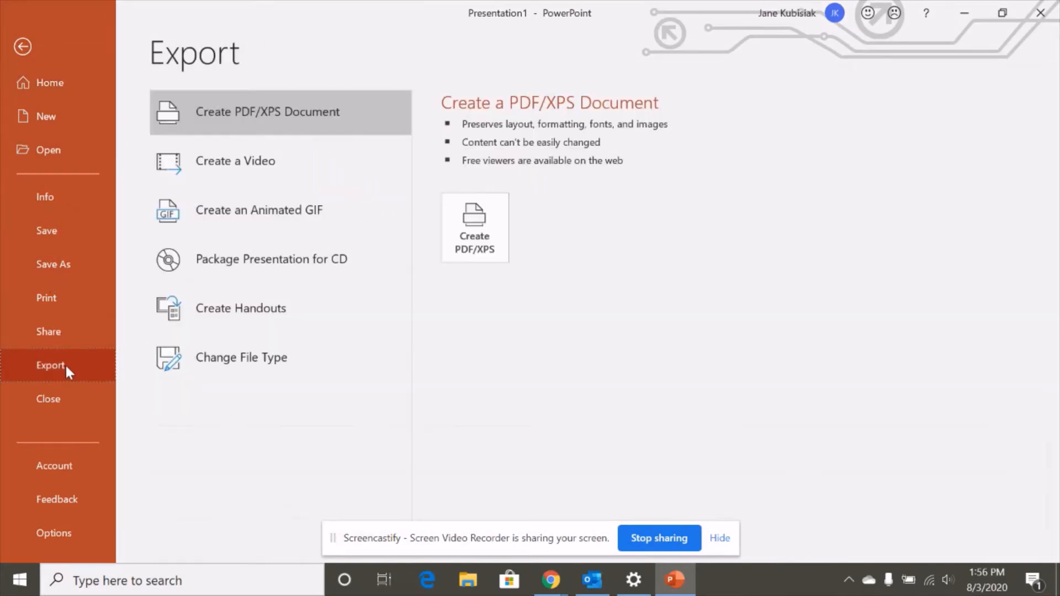
left_click(254, 159)
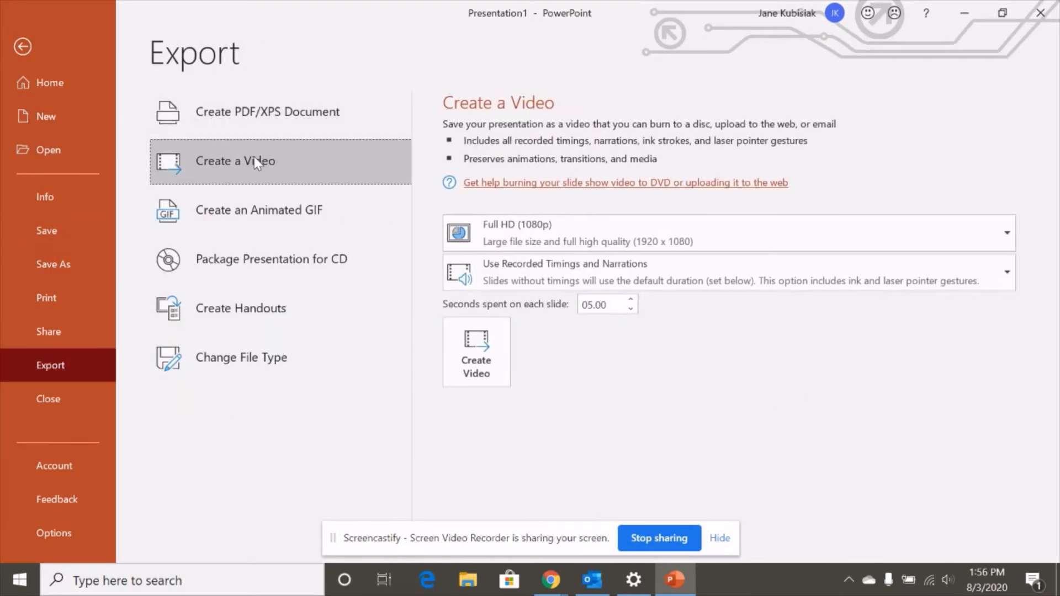
left_click(519, 233)
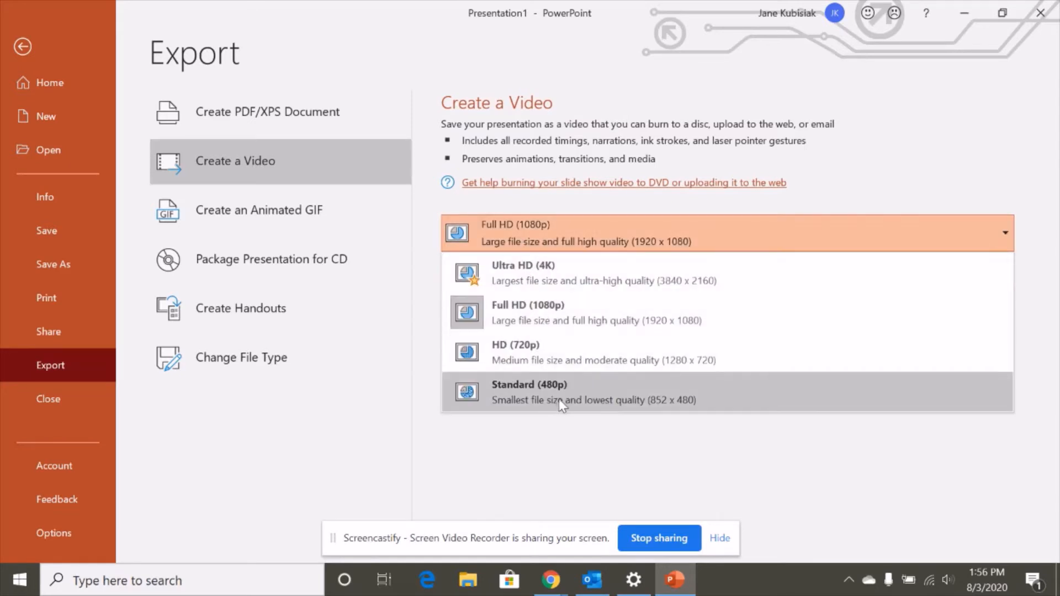
left_click(559, 408)
left_click(536, 245)
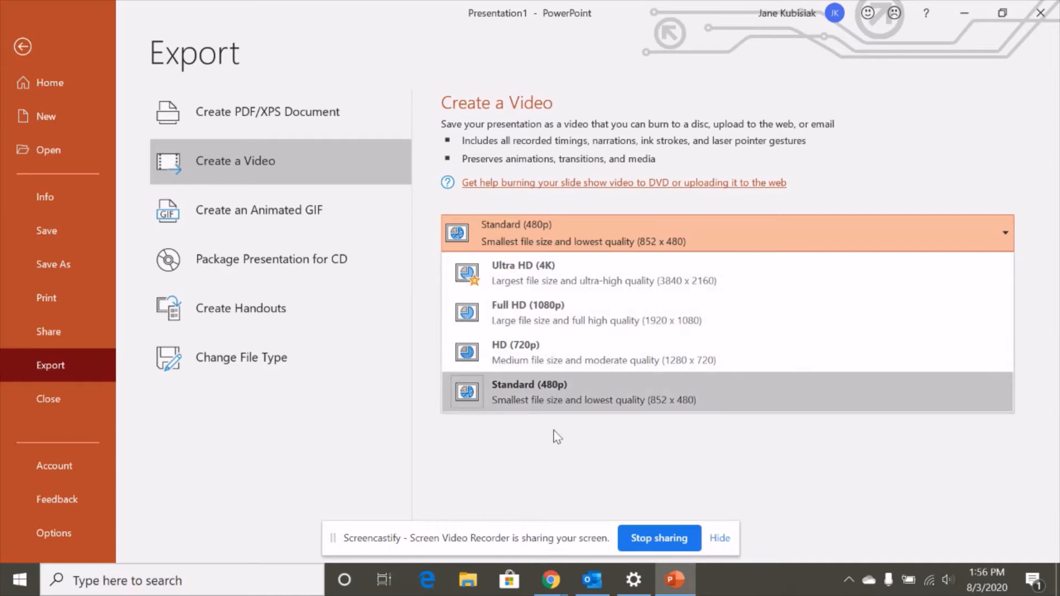
left_click(557, 455)
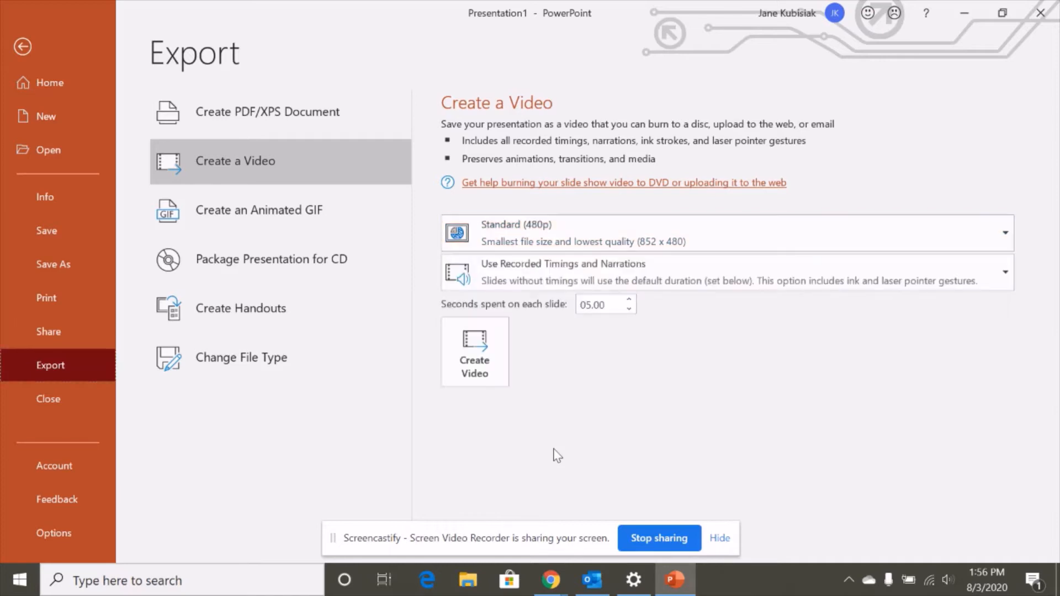
left_click(544, 284)
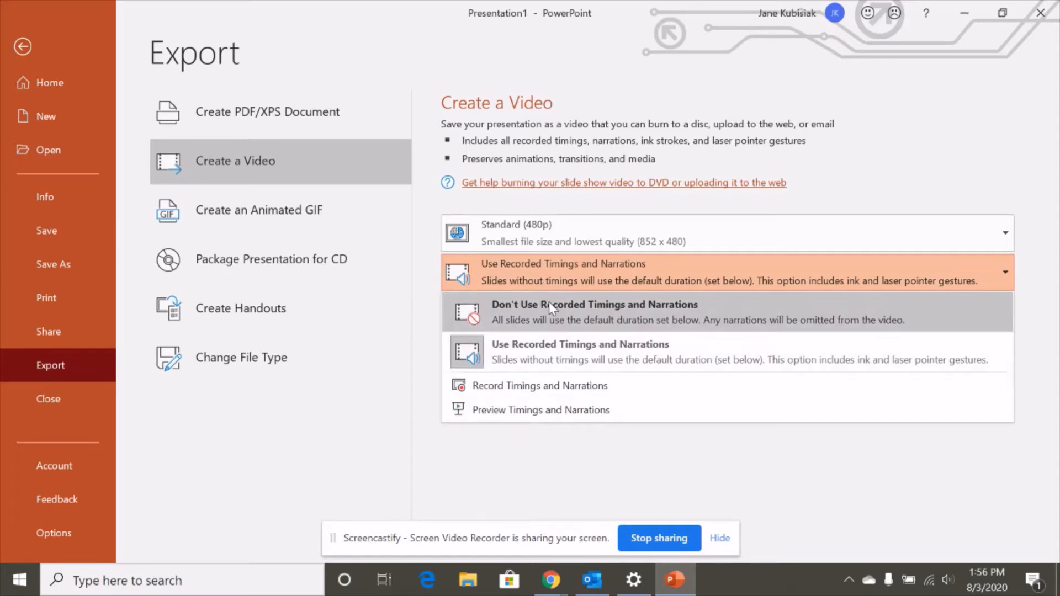
left_click(558, 359)
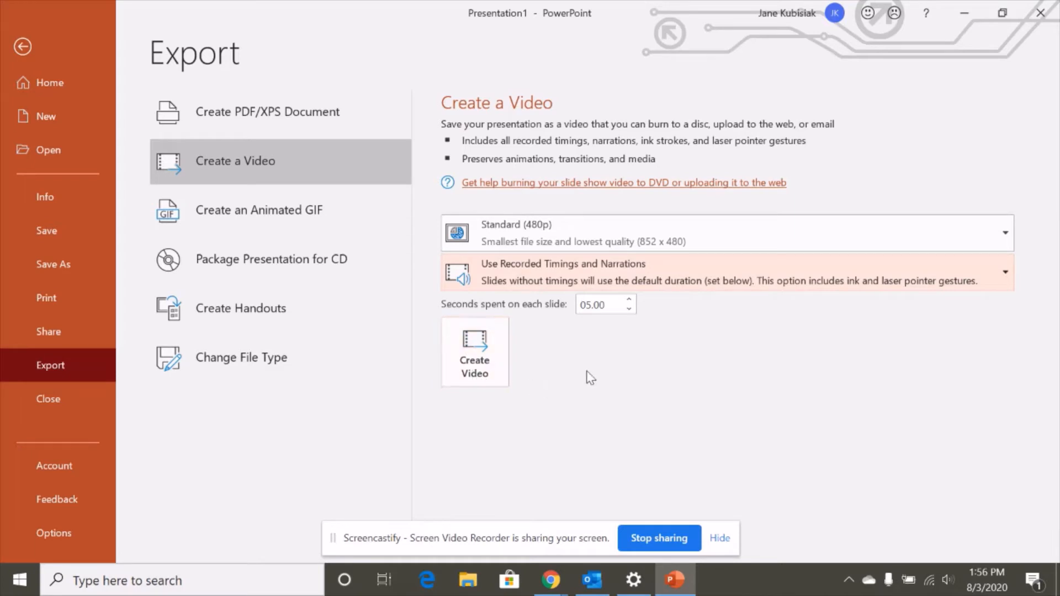
left_click(494, 358)
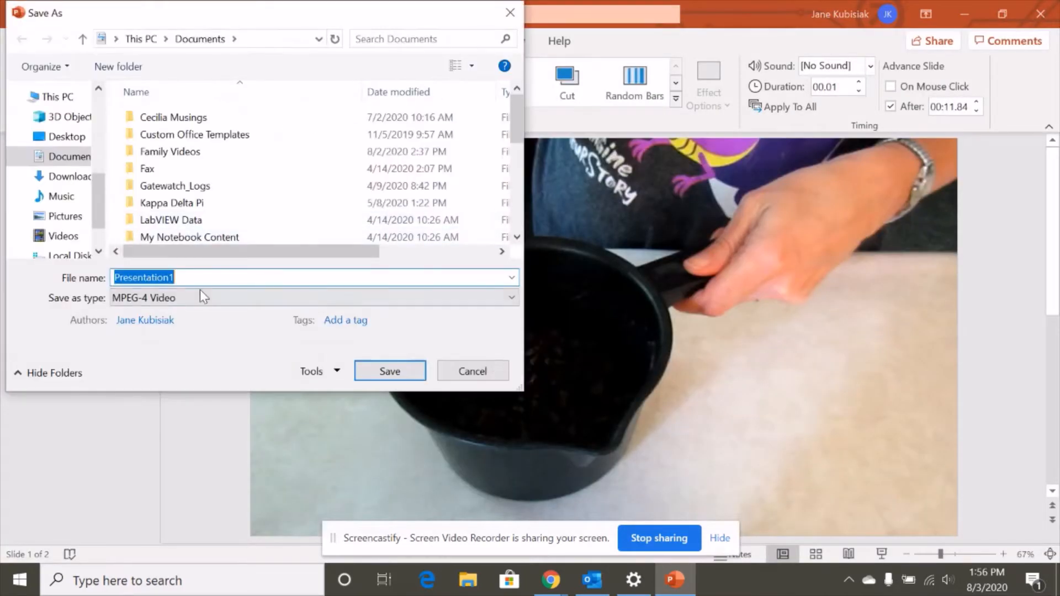
type("Name")
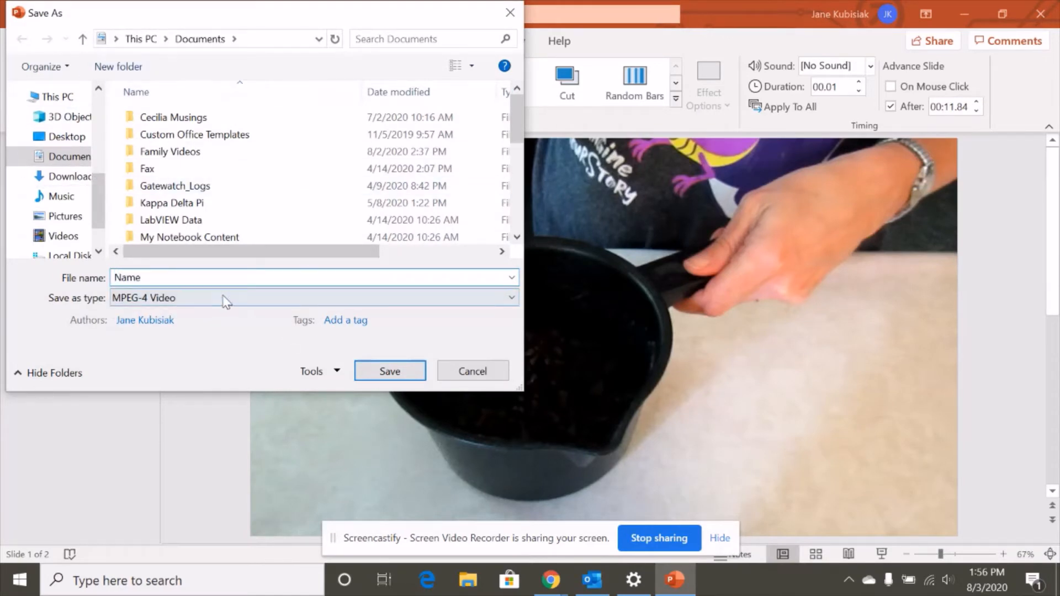
left_click(469, 370)
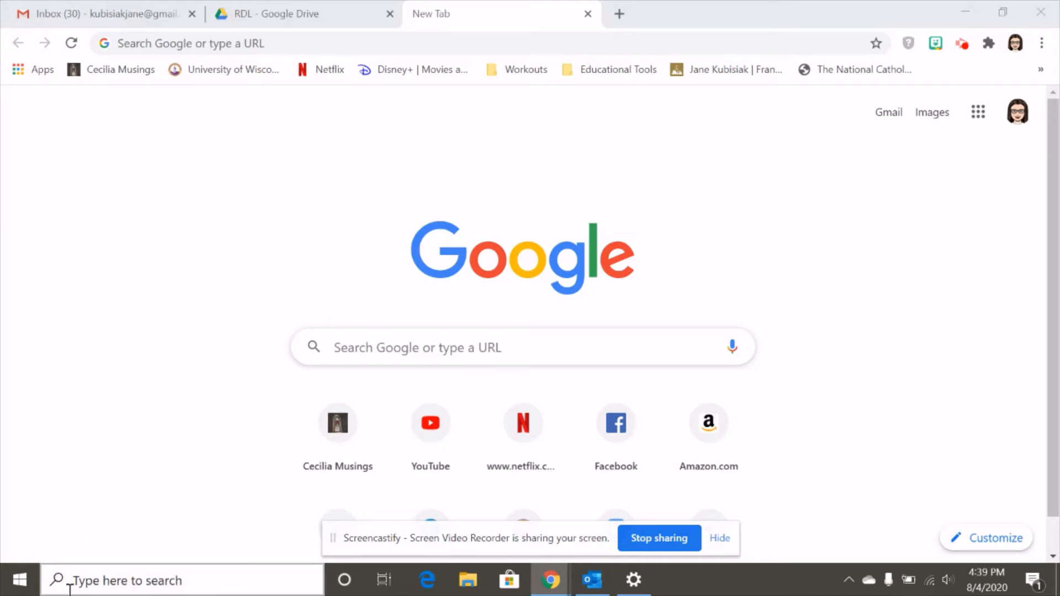
Open the Video Editor inside the Windows Photos app and close the app again
left_click(103, 579)
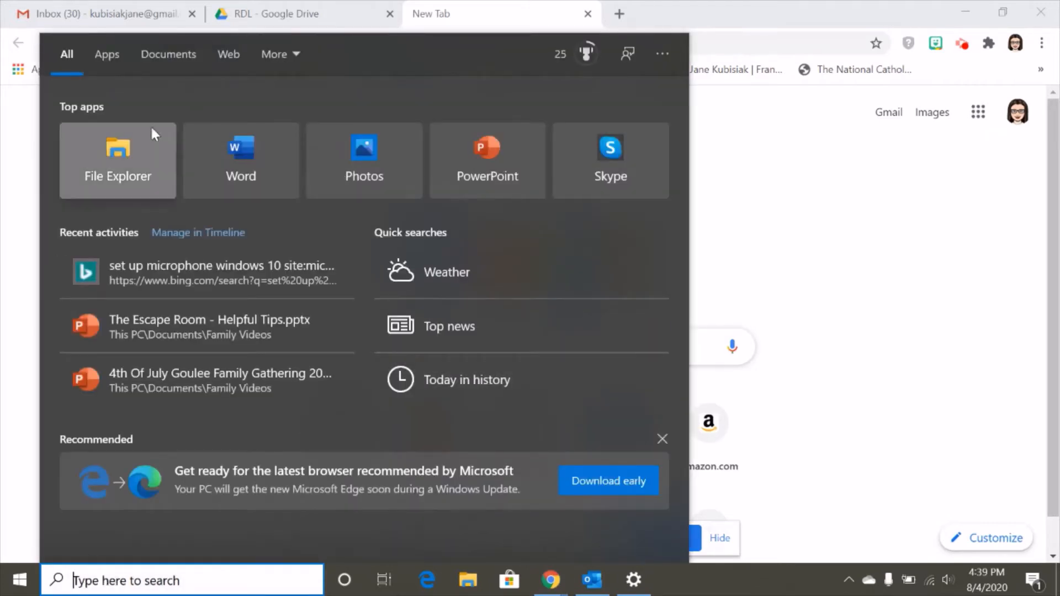
type("photo")
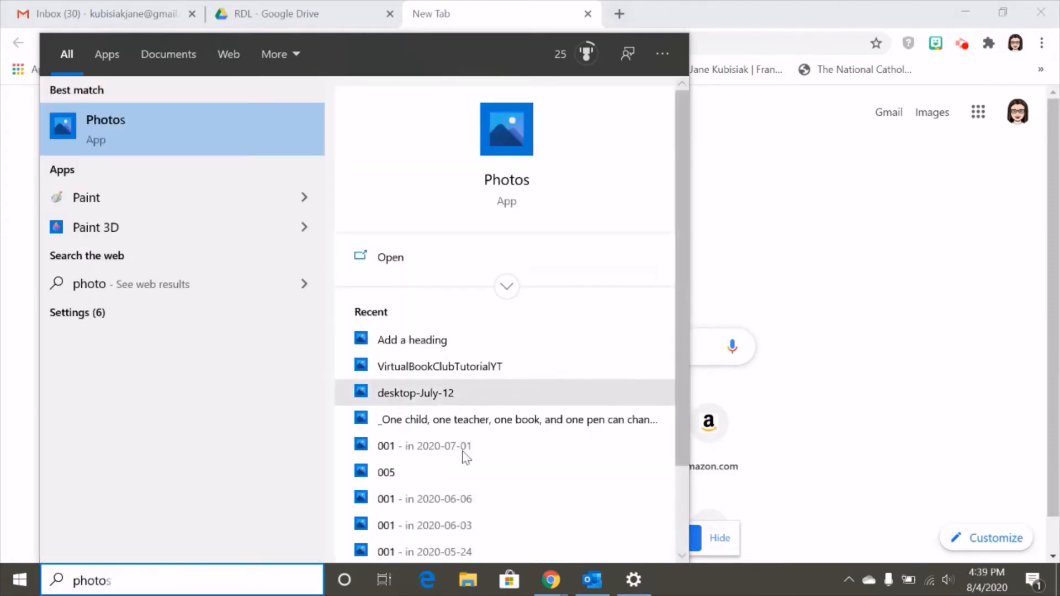
left_click(67, 110)
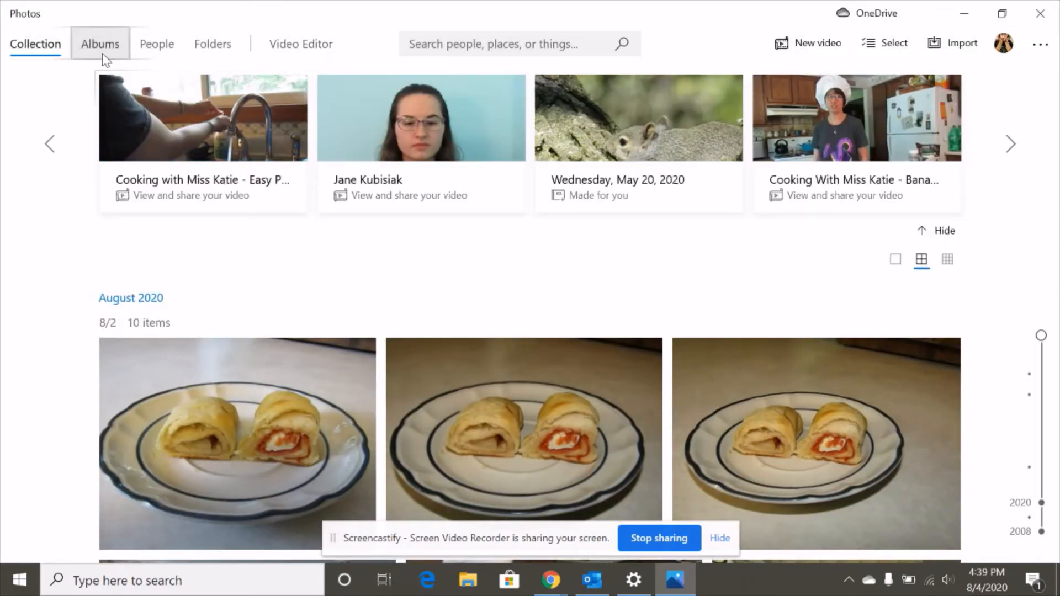
left_click(288, 54)
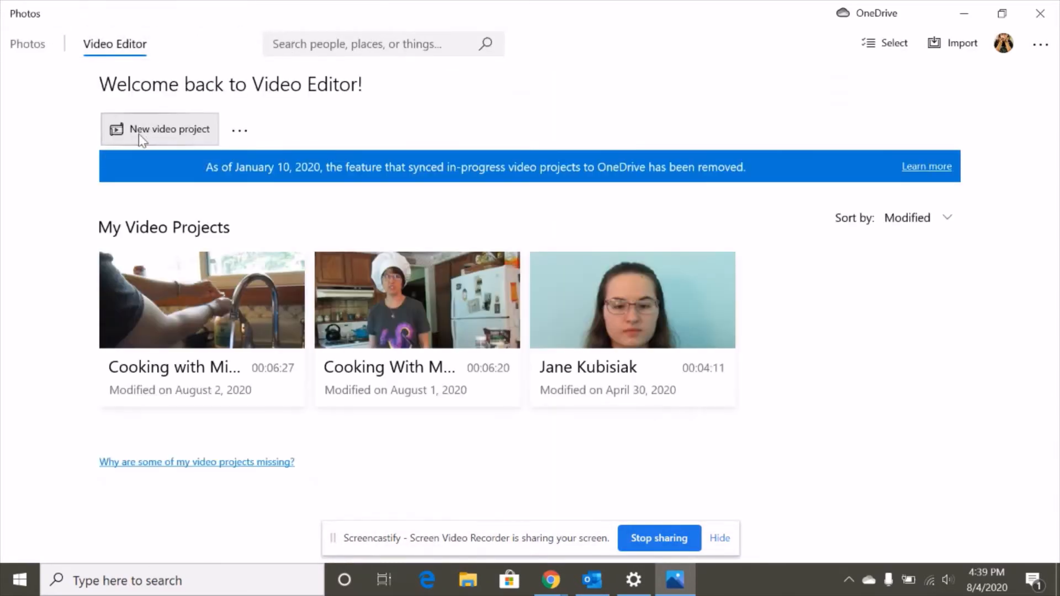
left_click(1040, 12)
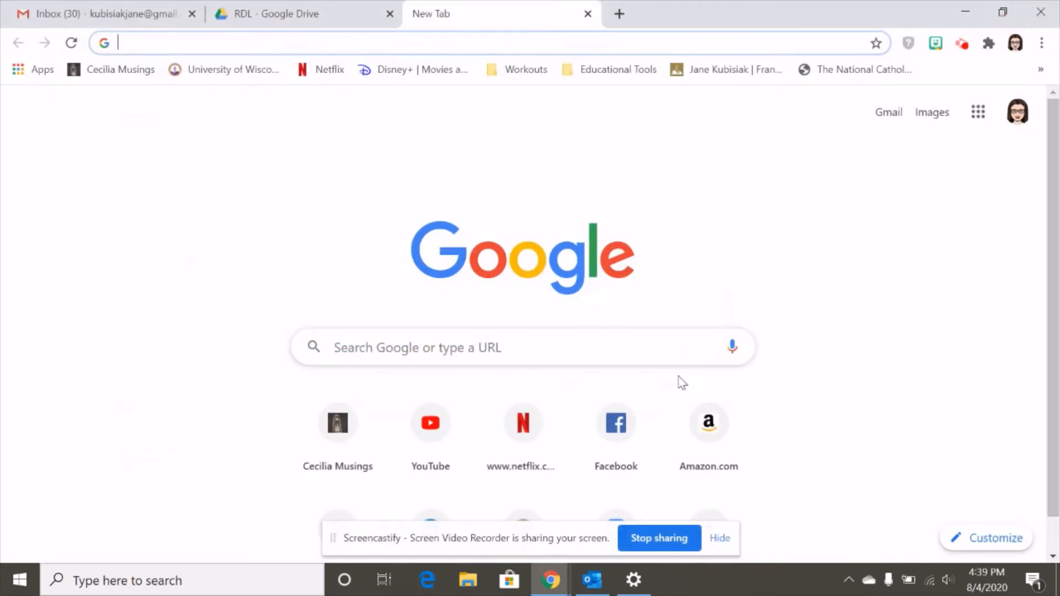
Open the Windows Video Editor and create a new video project named "Name"
left_click(128, 580)
type("video")
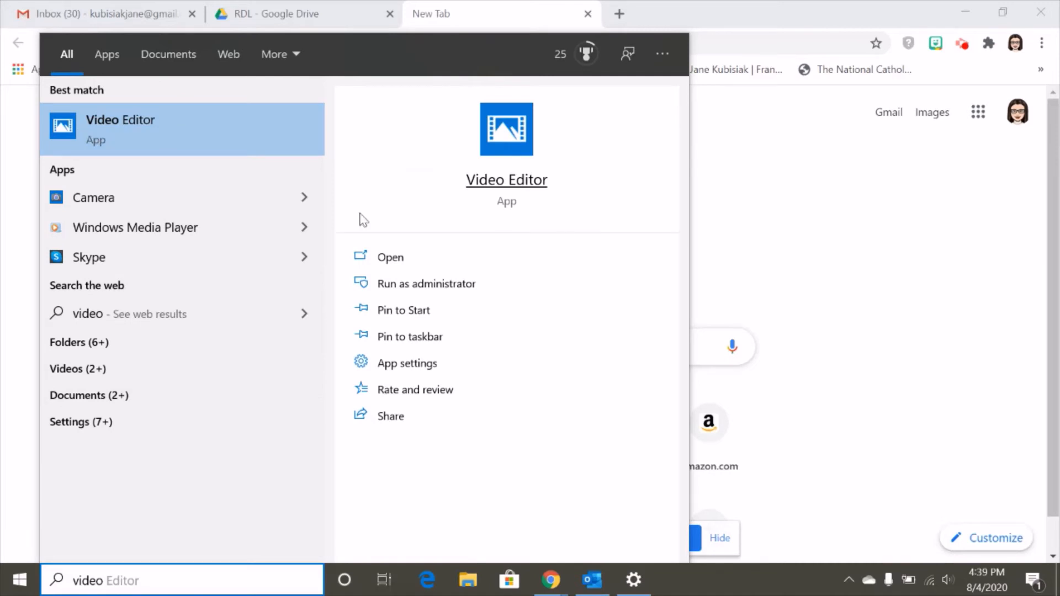
left_click(81, 123)
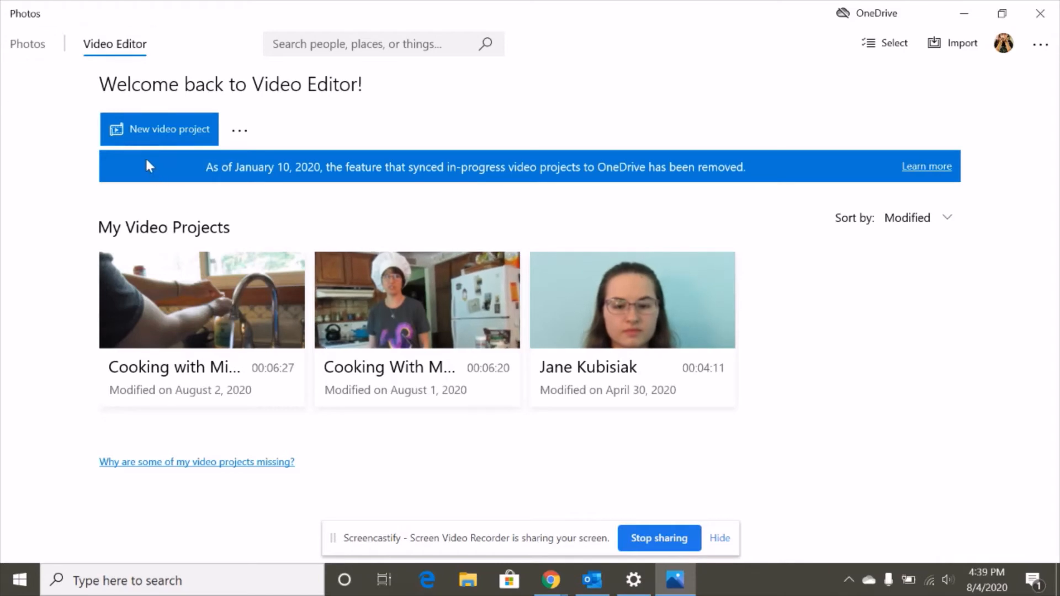
left_click(184, 142)
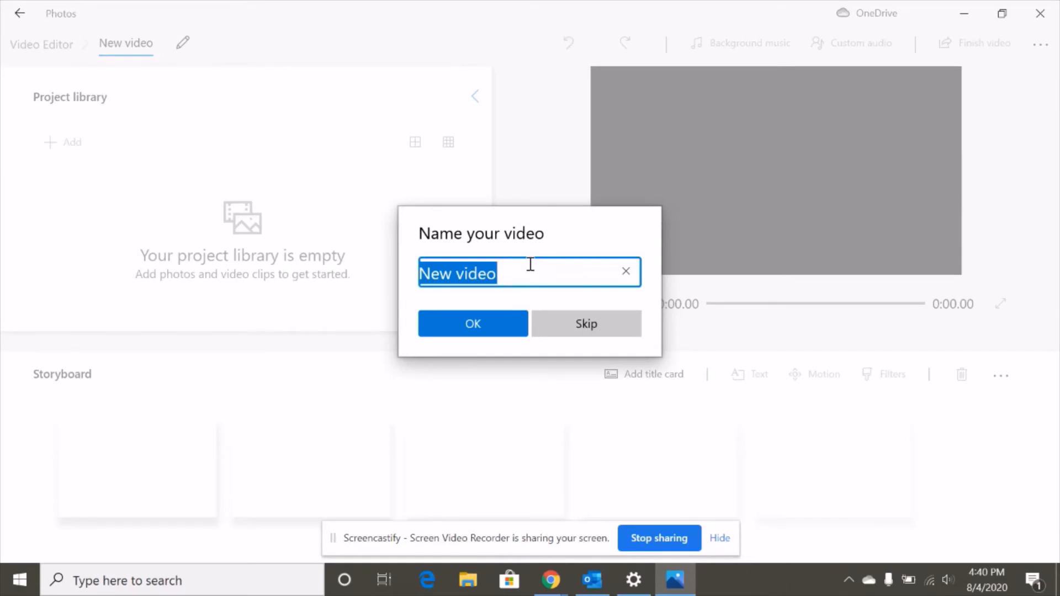
type("Name")
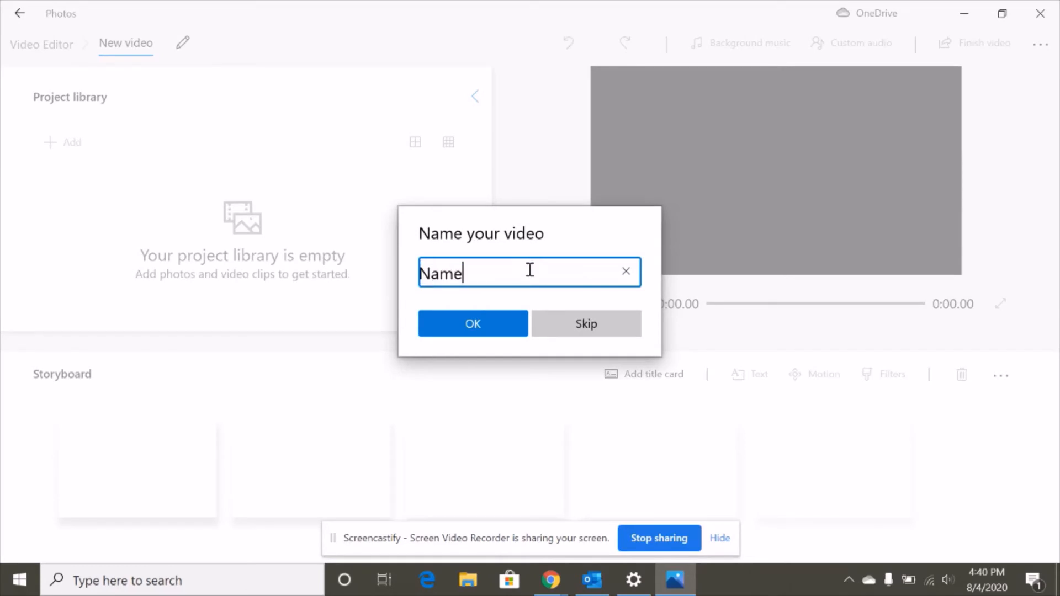
left_click(510, 329)
Add the video "Video Editing pt1" from the YouTube folder in Documents to the project library
left_click(60, 144)
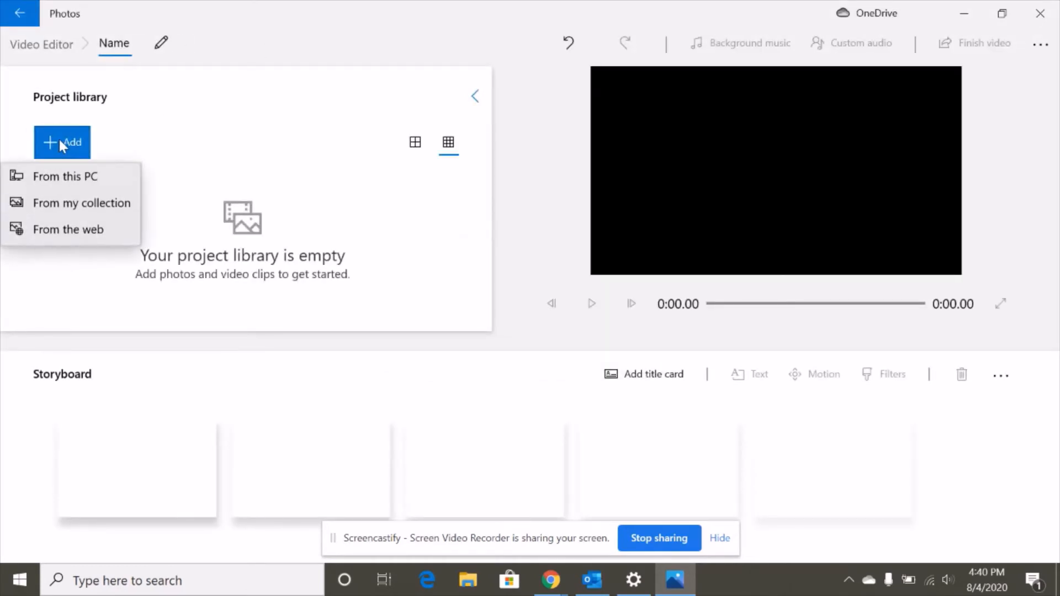
left_click(74, 188)
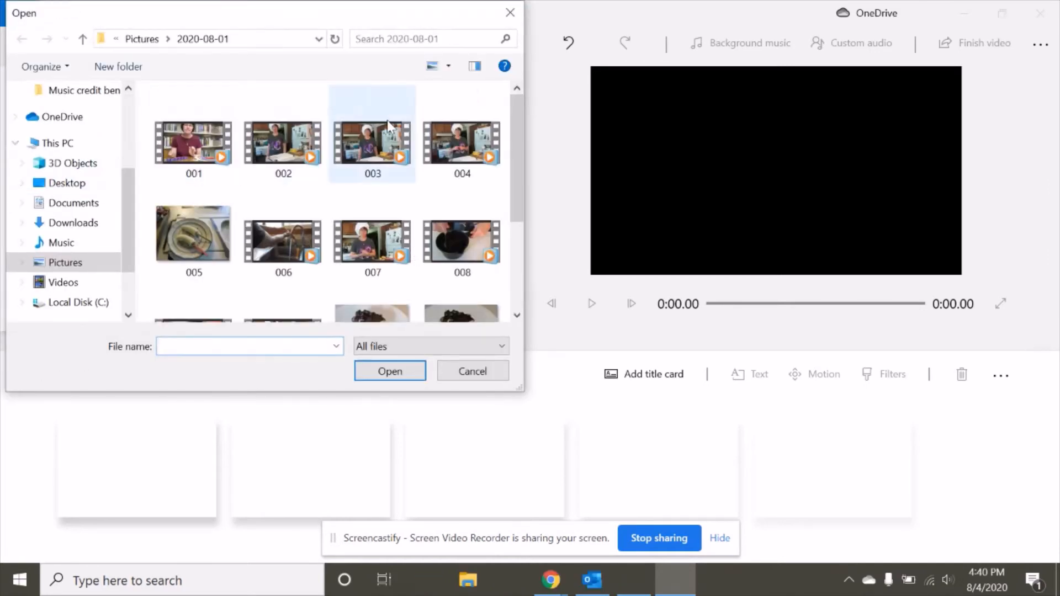
scroll(353, 138, "down", 1)
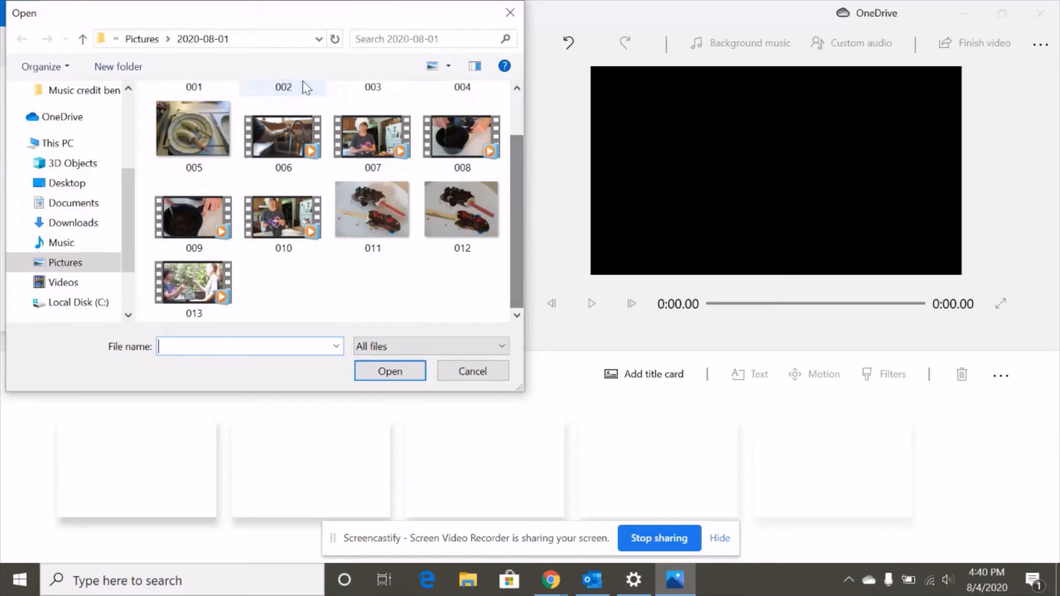
left_click(154, 40)
left_click_drag(510, 166, 513, 170)
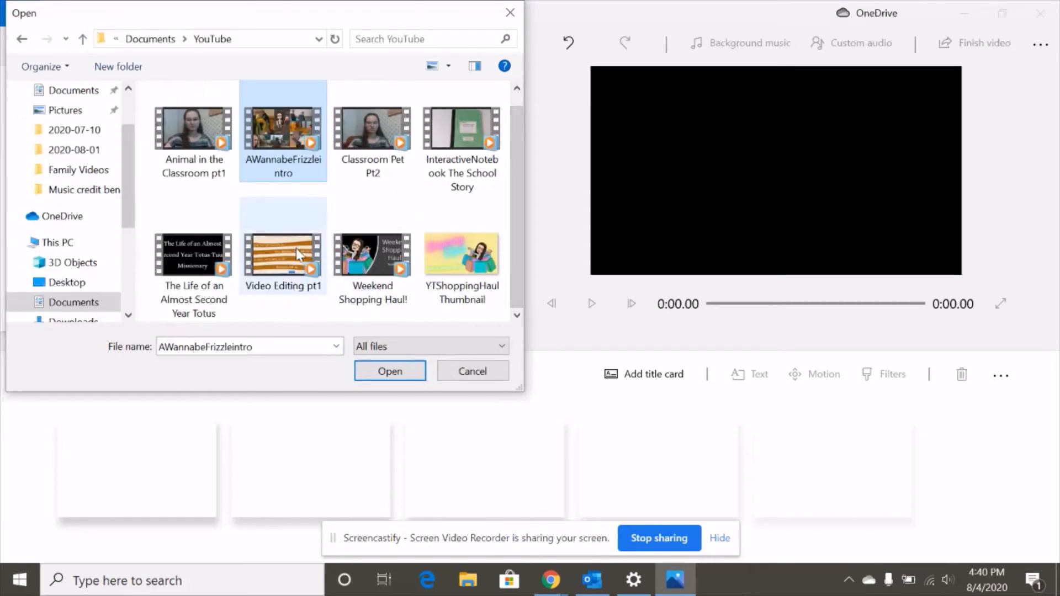
key("Return")
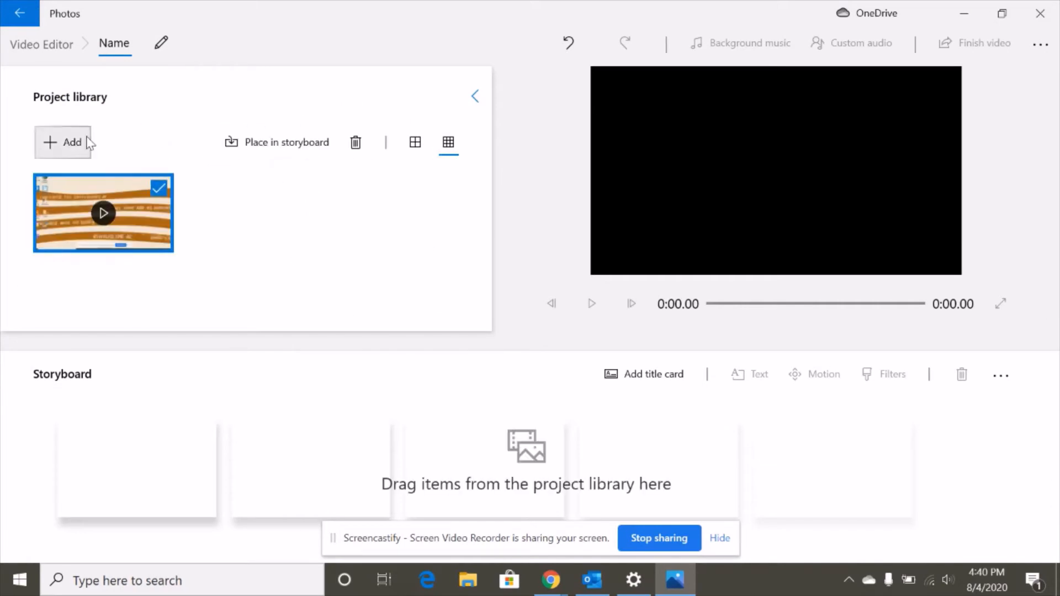
Rename the video project to "Video Editing"
left_click(162, 43)
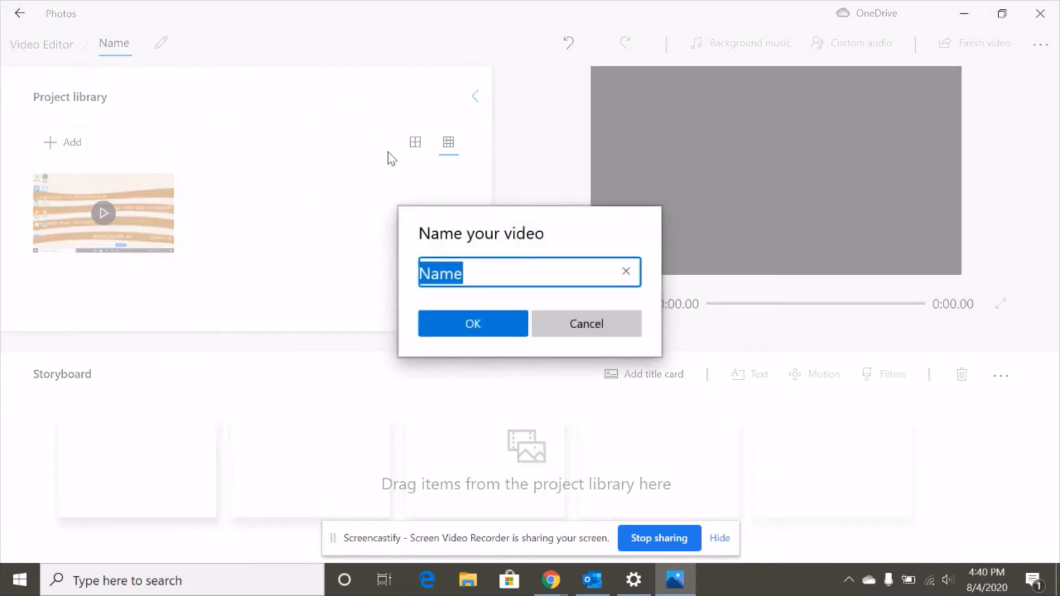
type("Vi")
key("BackSpace")
key("BackSpace")
type("Vi")
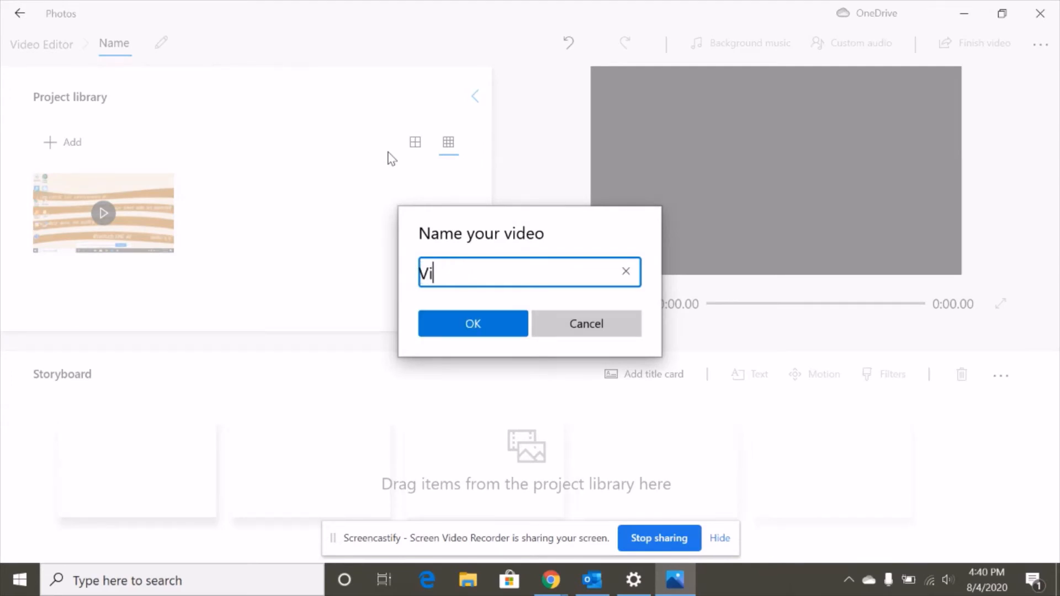
type("deo Editing")
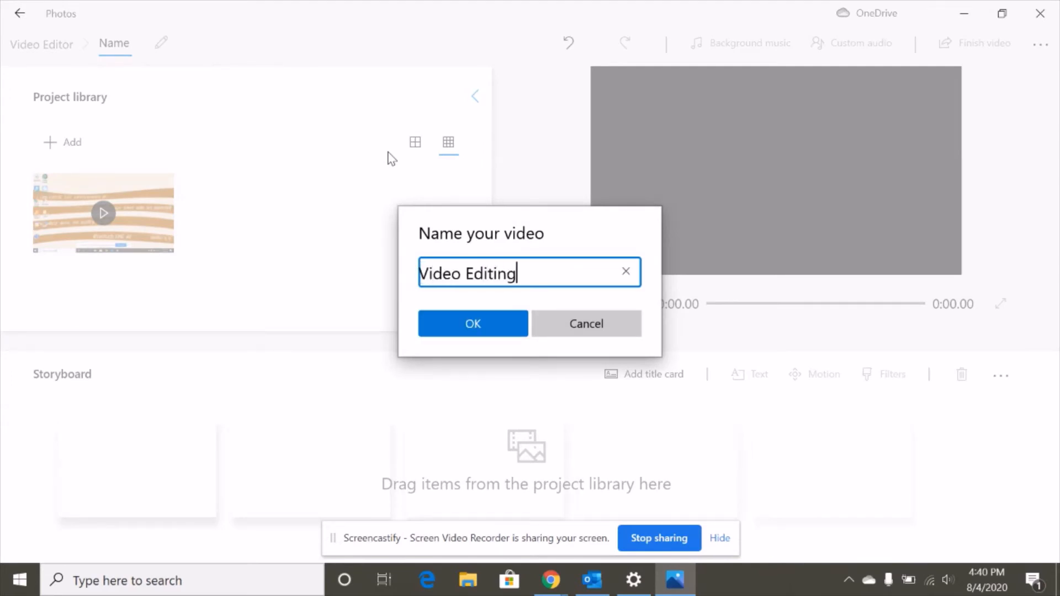
left_click(459, 330)
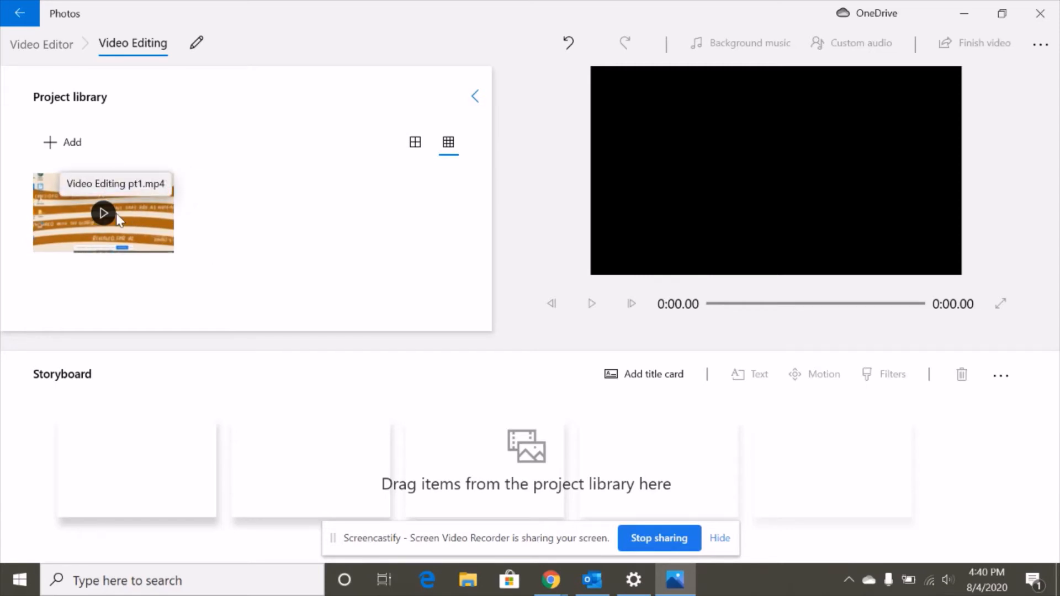
Place the library clip in the storyboard and add a title card in front of it
left_click_drag(119, 220, 168, 471)
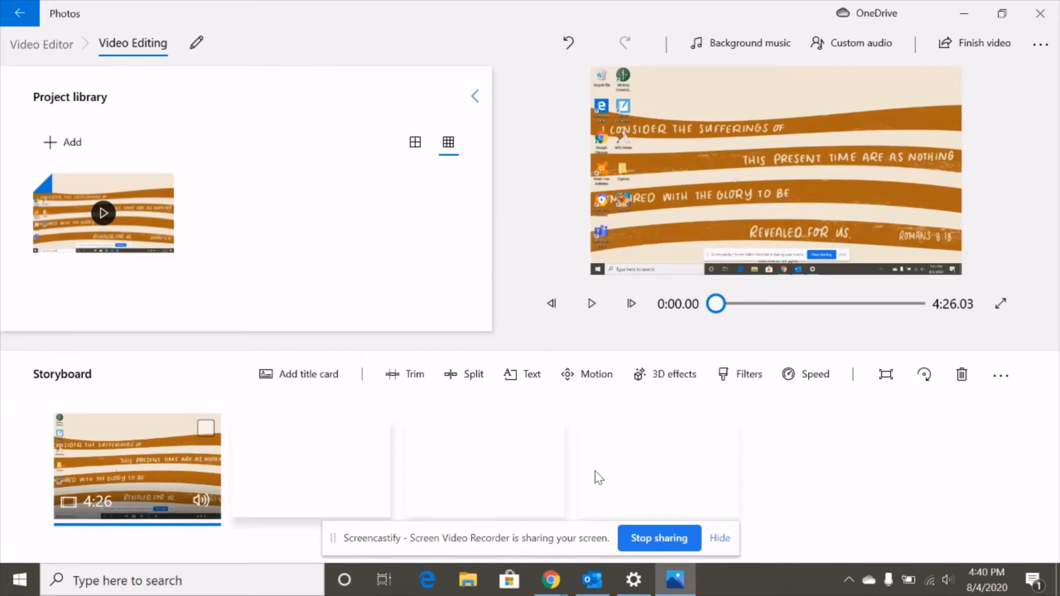
left_click(309, 374)
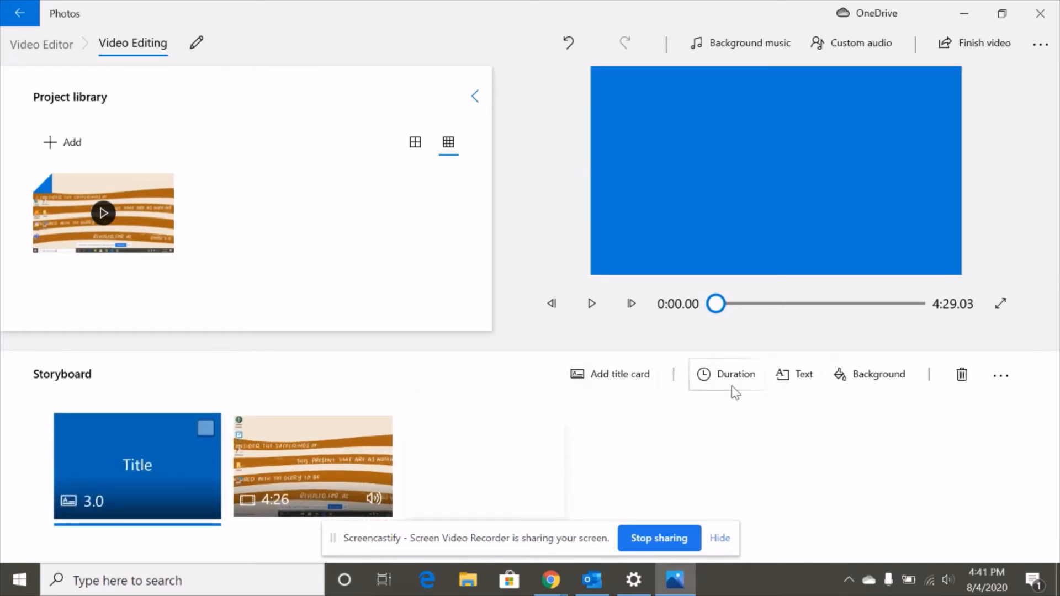
Set the title card's text to "Editing Your Videos" in the Loved animated text style
left_click(804, 380)
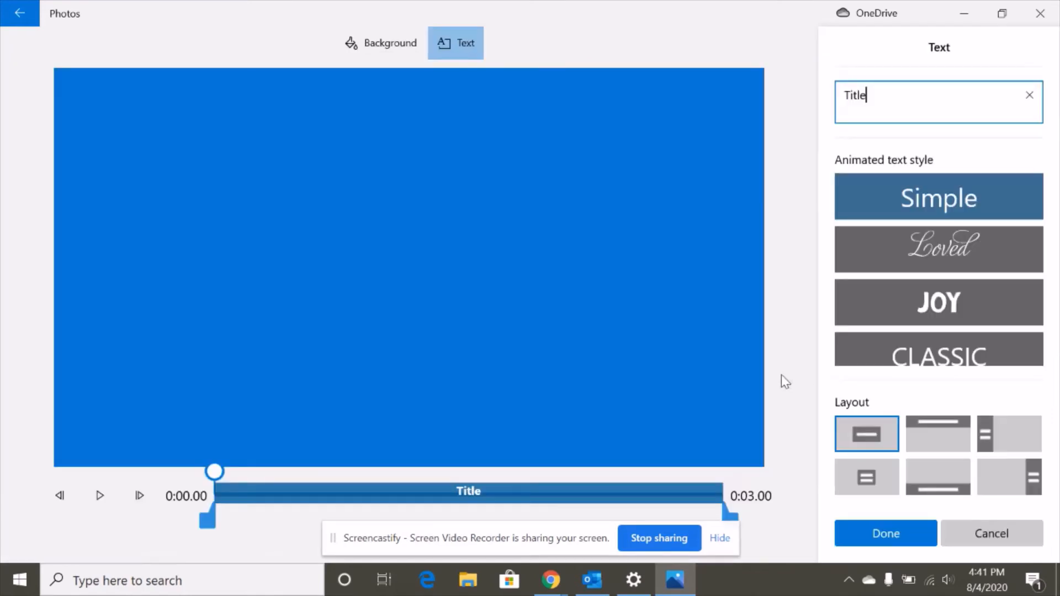
left_click(948, 257)
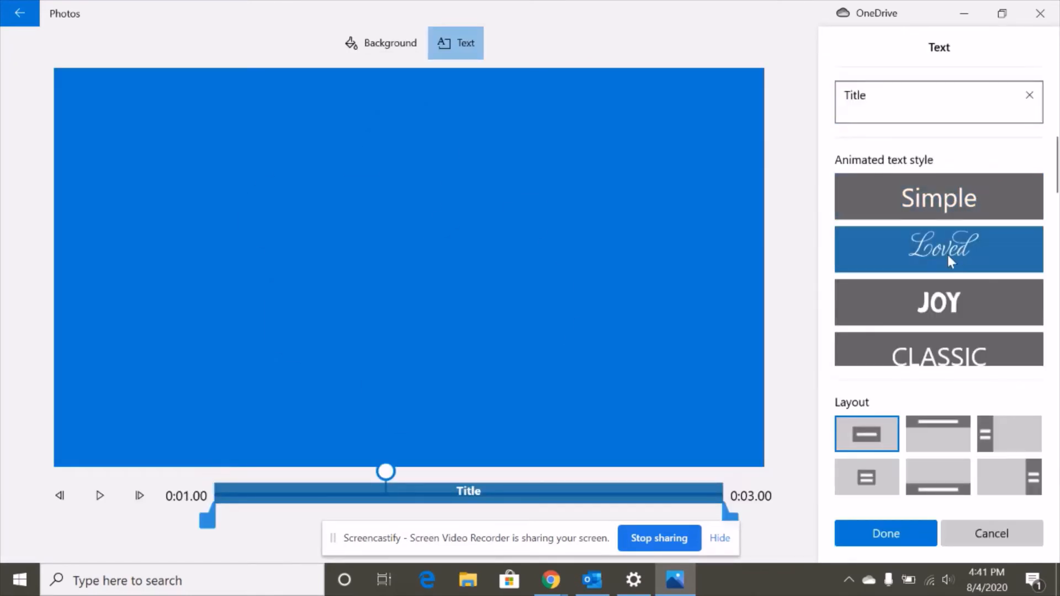
left_click(873, 98)
left_click_drag(869, 94, 811, 91)
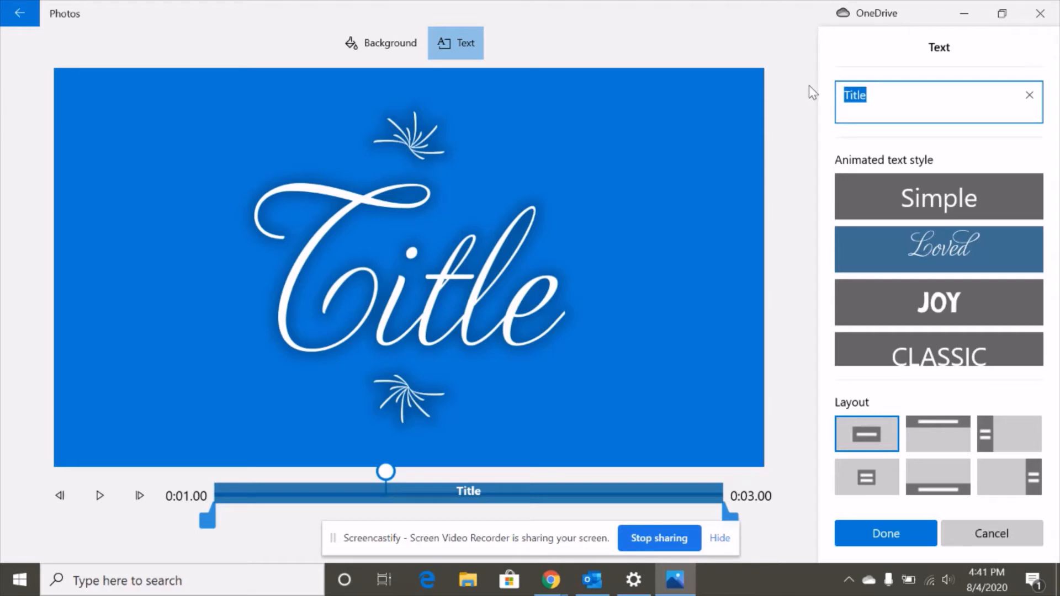
type("E")
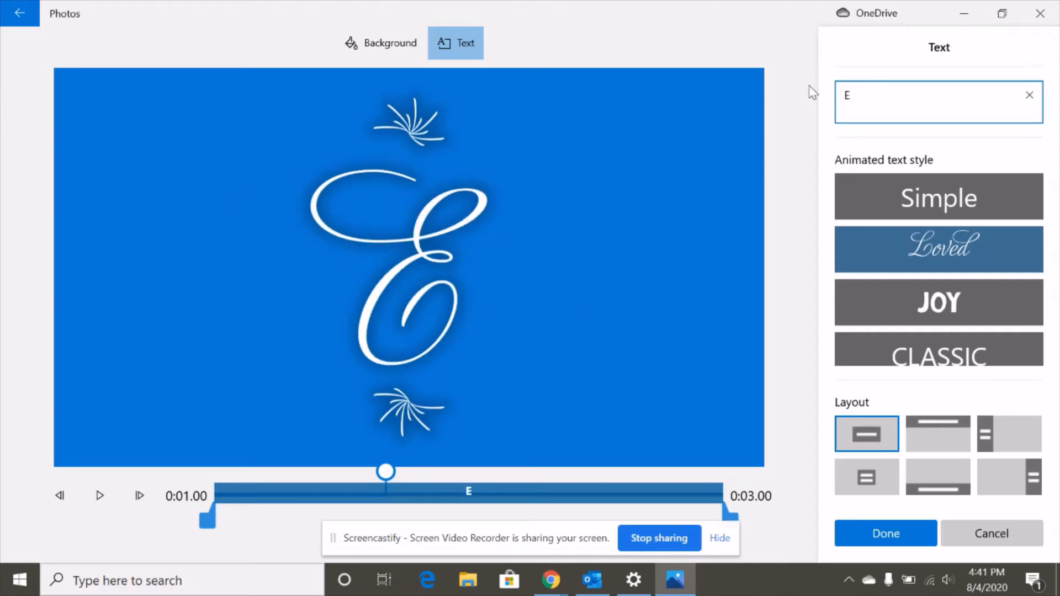
type("diting ")
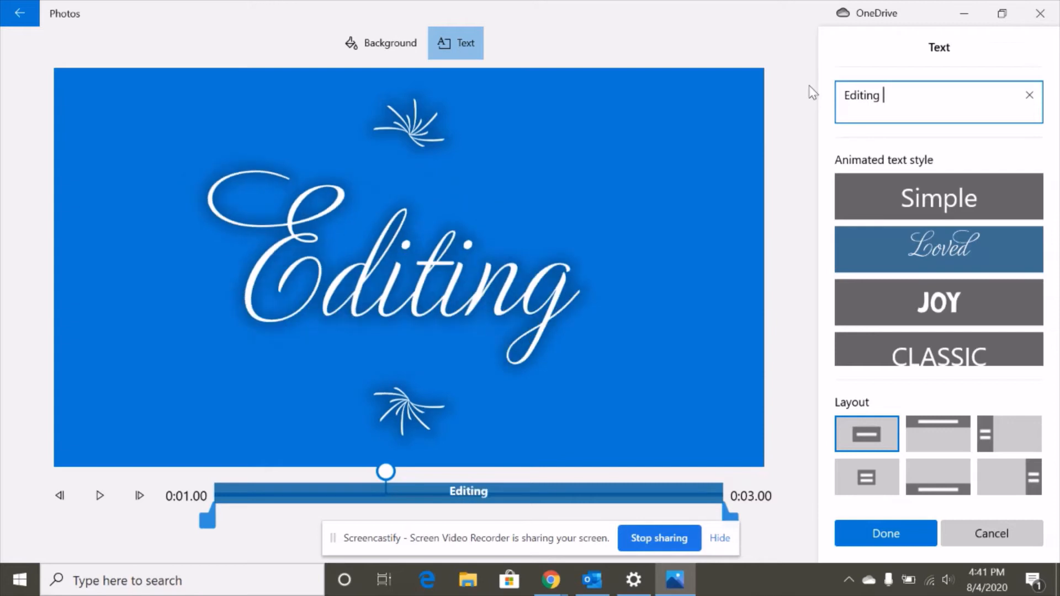
type("Your")
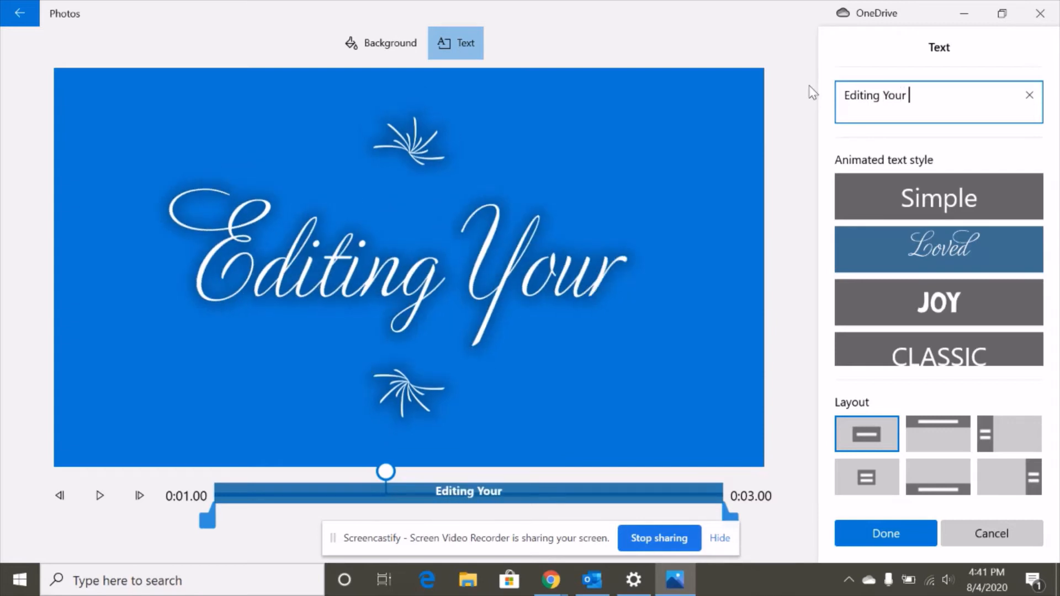
type(" Videos")
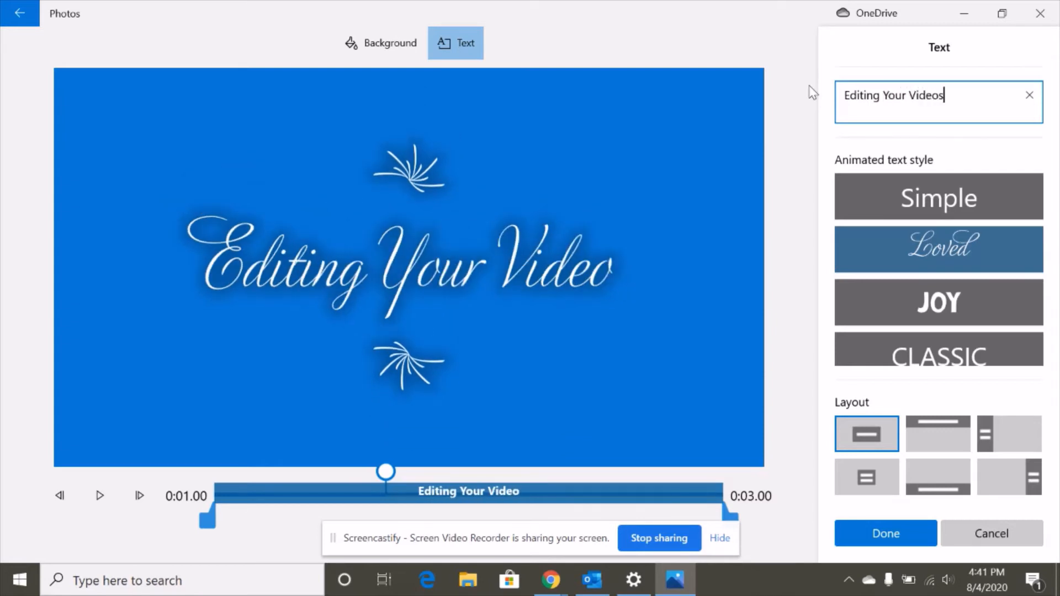
Try several background colors for the title card and settle on black
left_click(380, 49)
left_click(1016, 404)
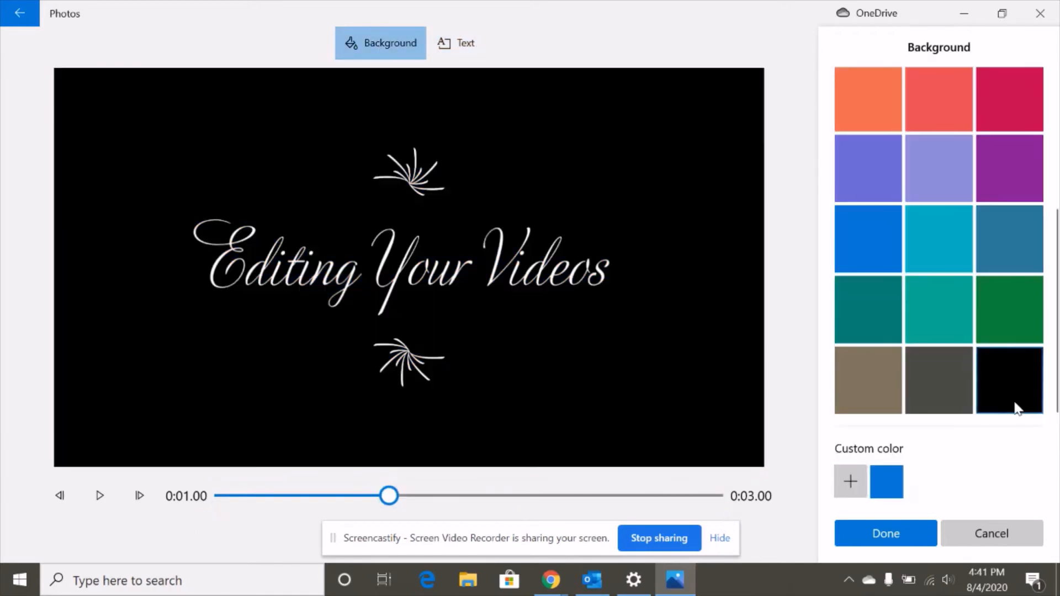
left_click(886, 322)
left_click(939, 307)
left_click(943, 252)
left_click(1020, 375)
Preview the title card's animation in the Loved, Joy, Simple, Classic and Adventure text styles
left_click(456, 47)
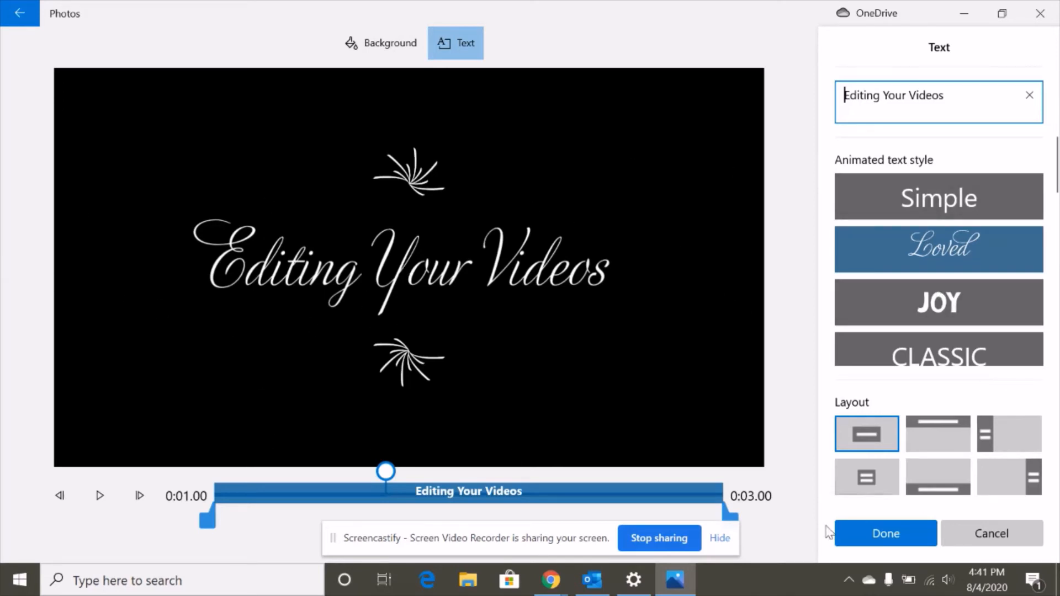
left_click(100, 495)
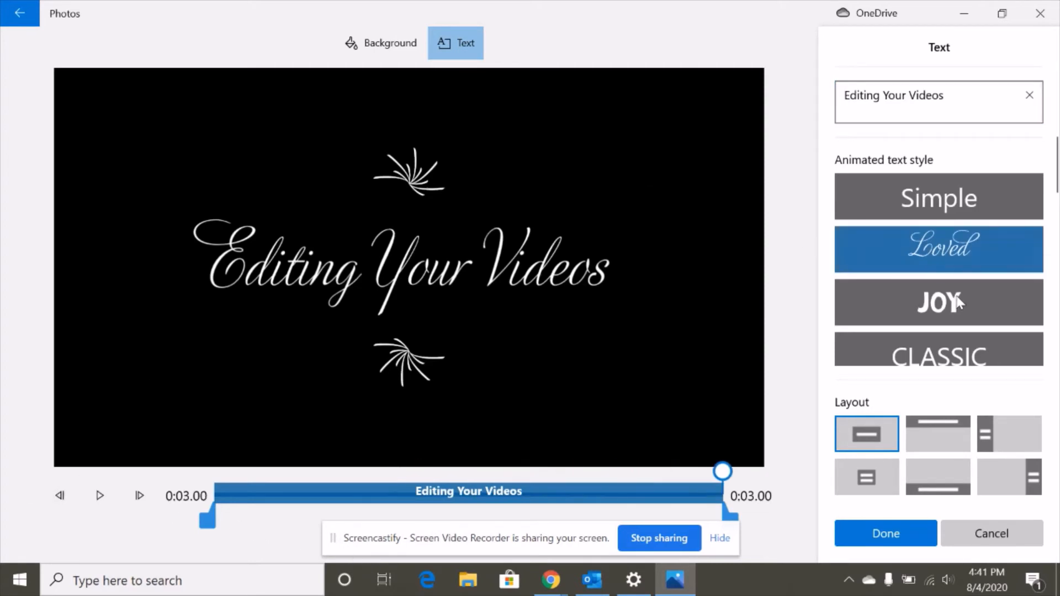
left_click(959, 306)
left_click(110, 505)
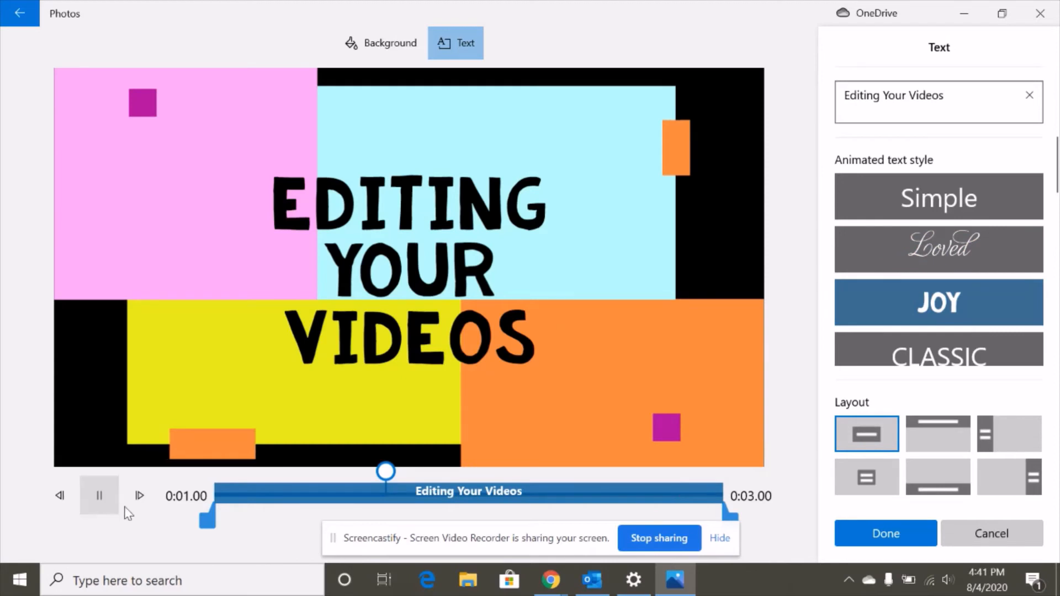
left_click(925, 204)
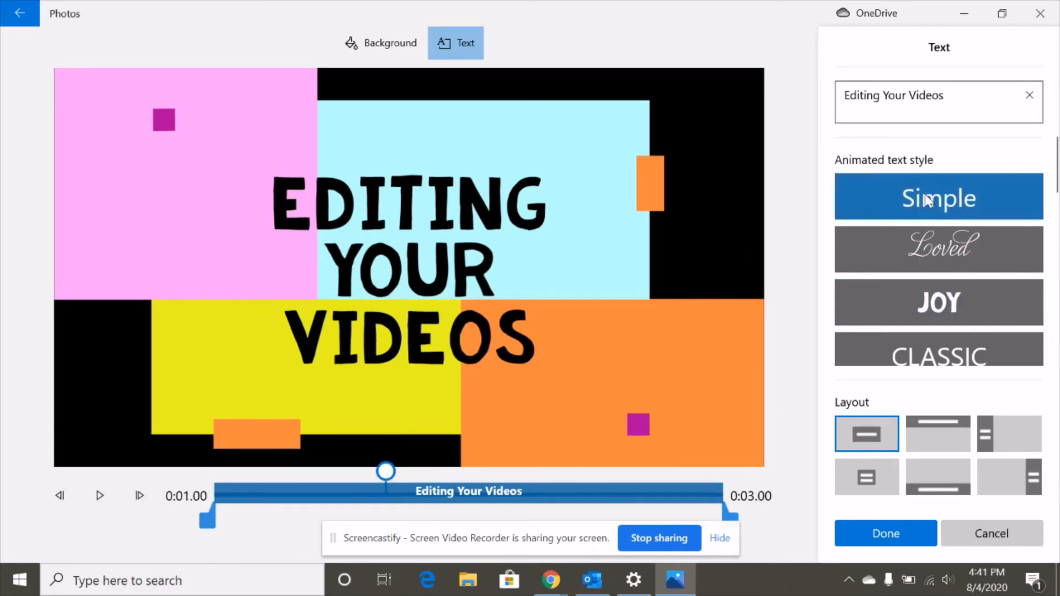
left_click(99, 495)
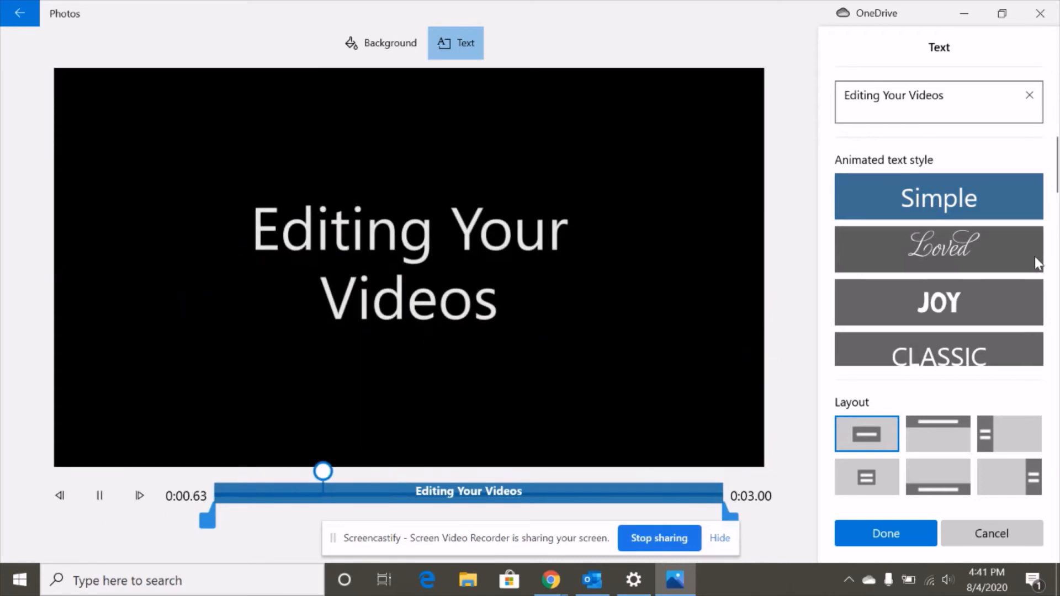
scroll(1038, 223, "down", 3)
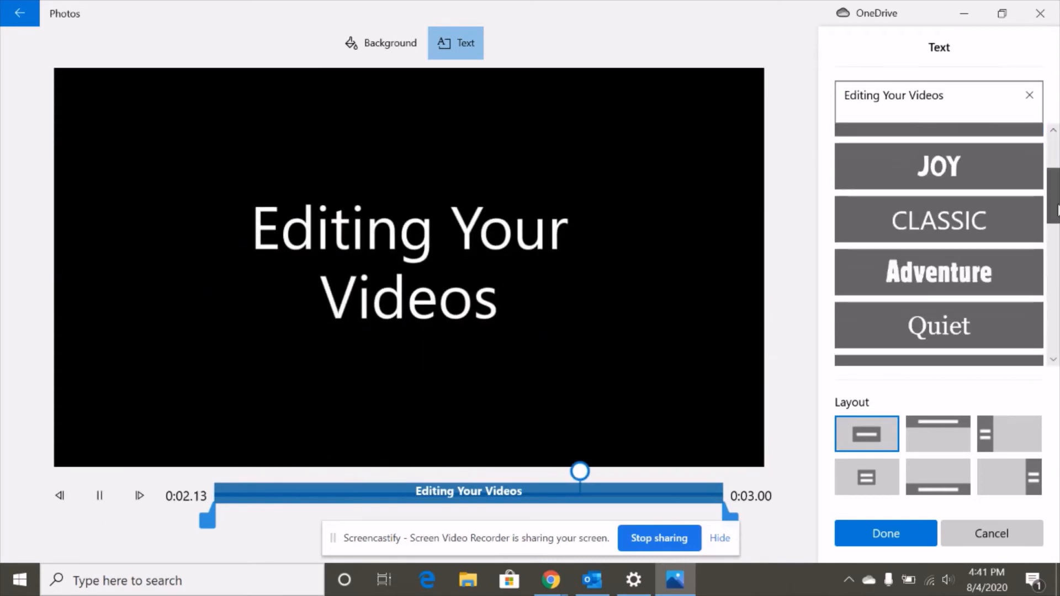
left_click(969, 220)
left_click(99, 495)
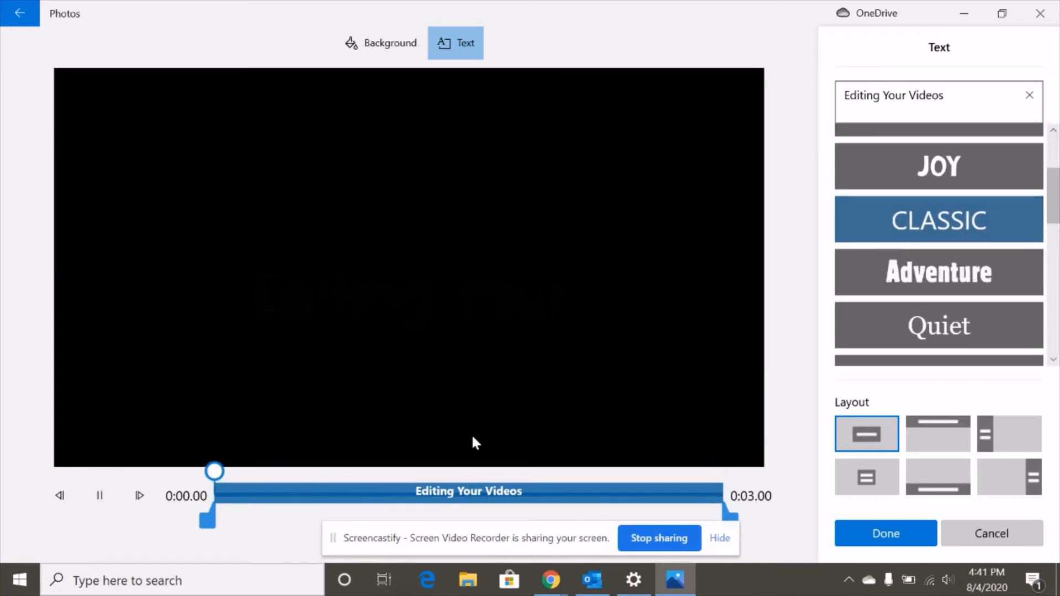
left_click(966, 279)
left_click(113, 498)
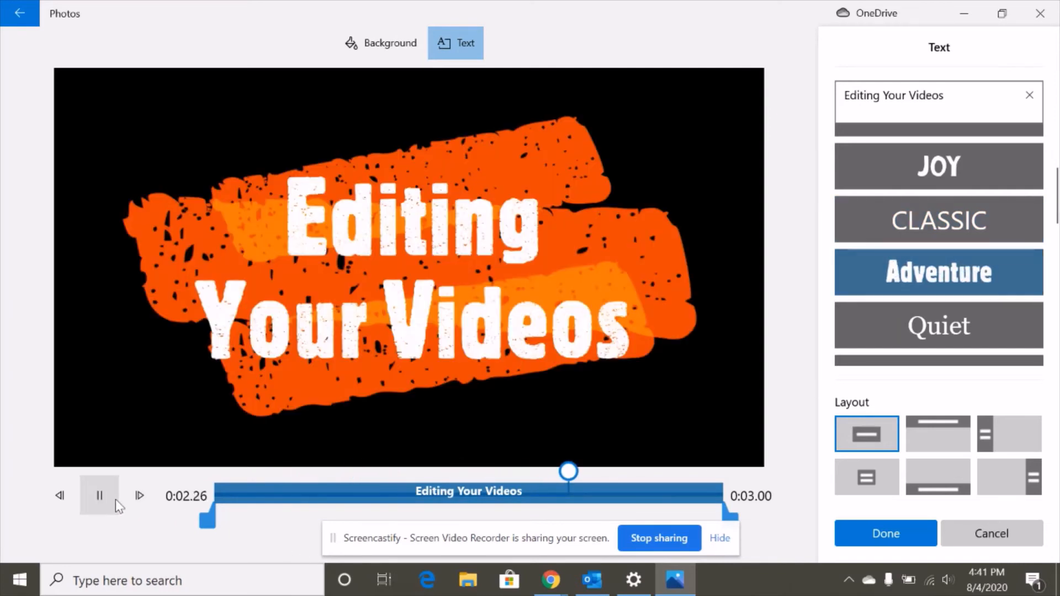
left_click(103, 499)
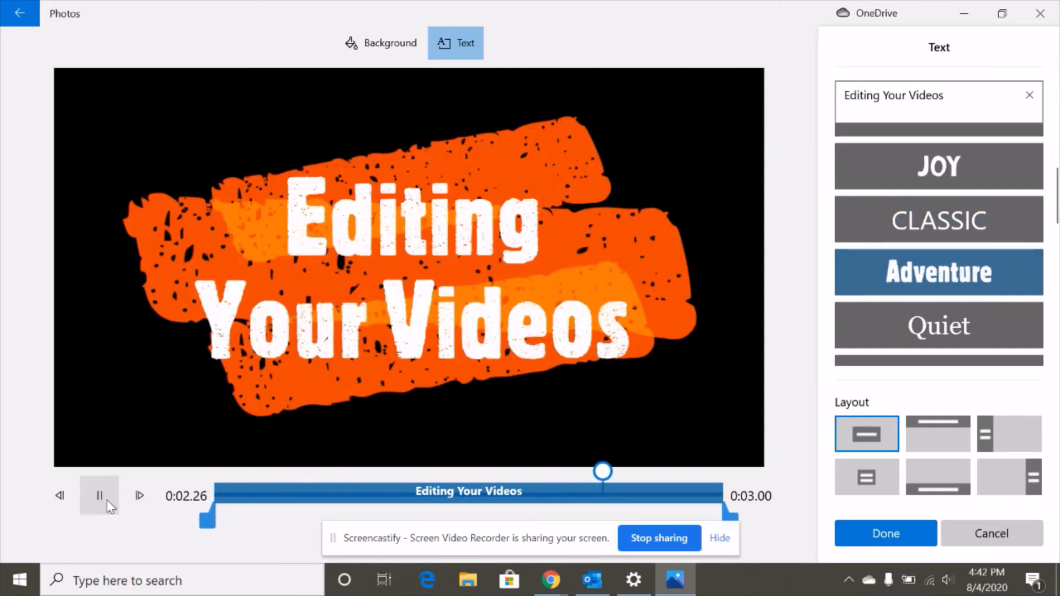
Apply the Electric animated text style to the title card, preview it and save the card
left_click(968, 325)
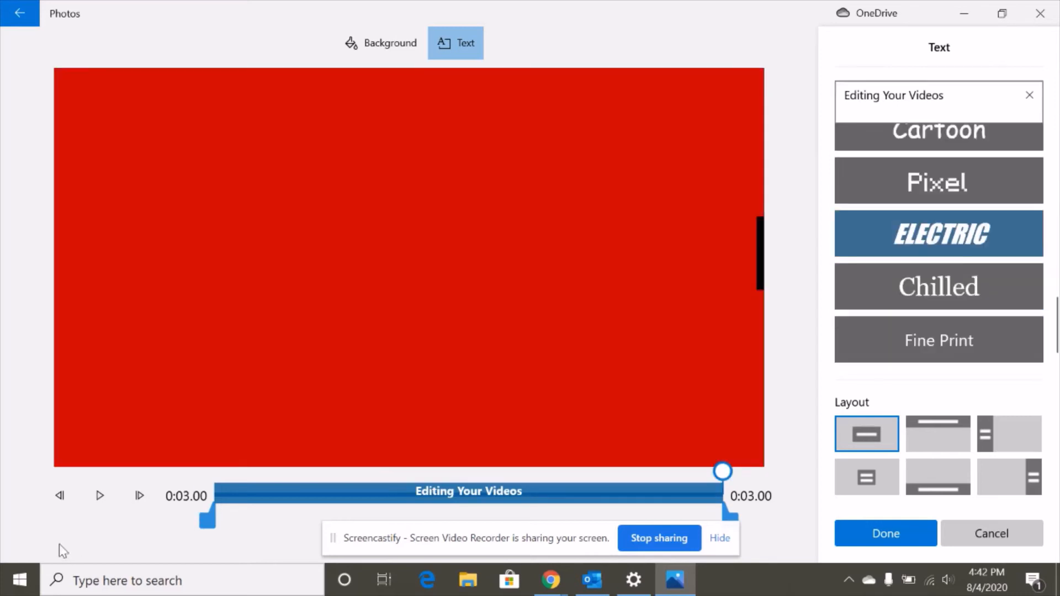
left_click(107, 497)
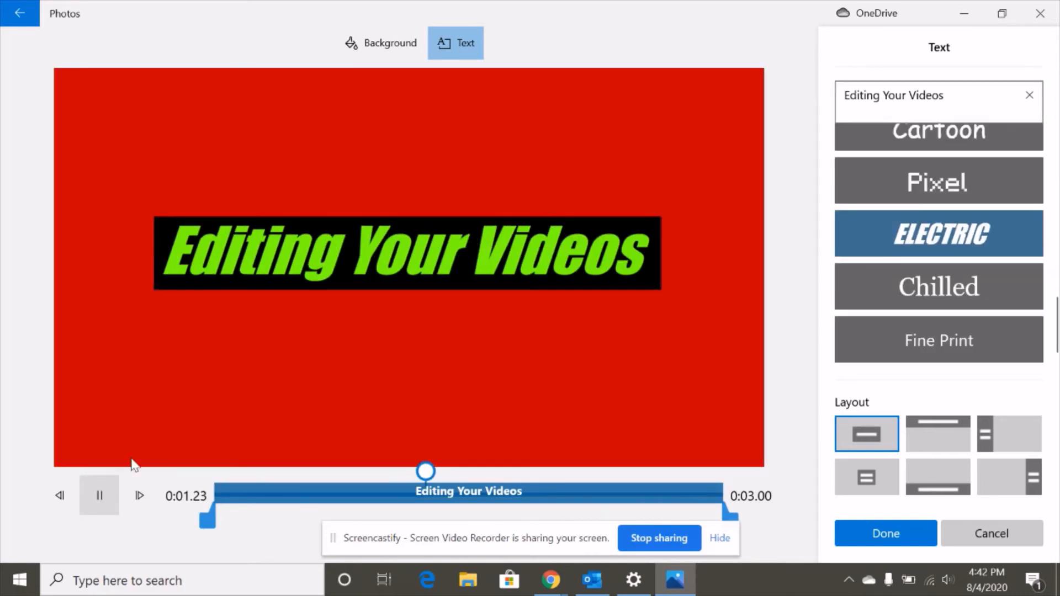
left_click(894, 542)
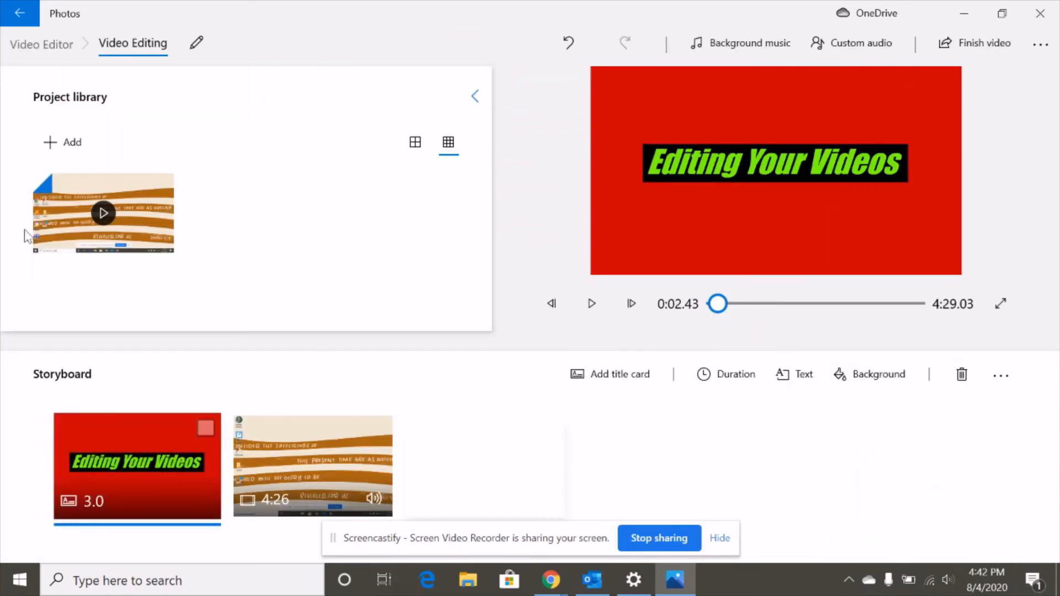
Open the imported clip in the storyboard for trimming and play it back
left_click(378, 469)
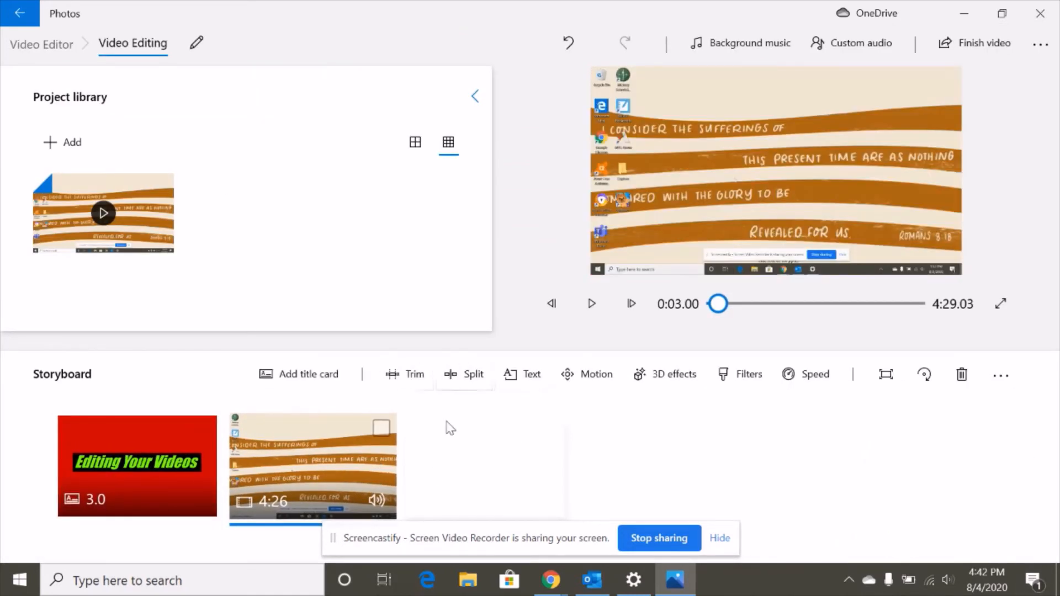
left_click(415, 376)
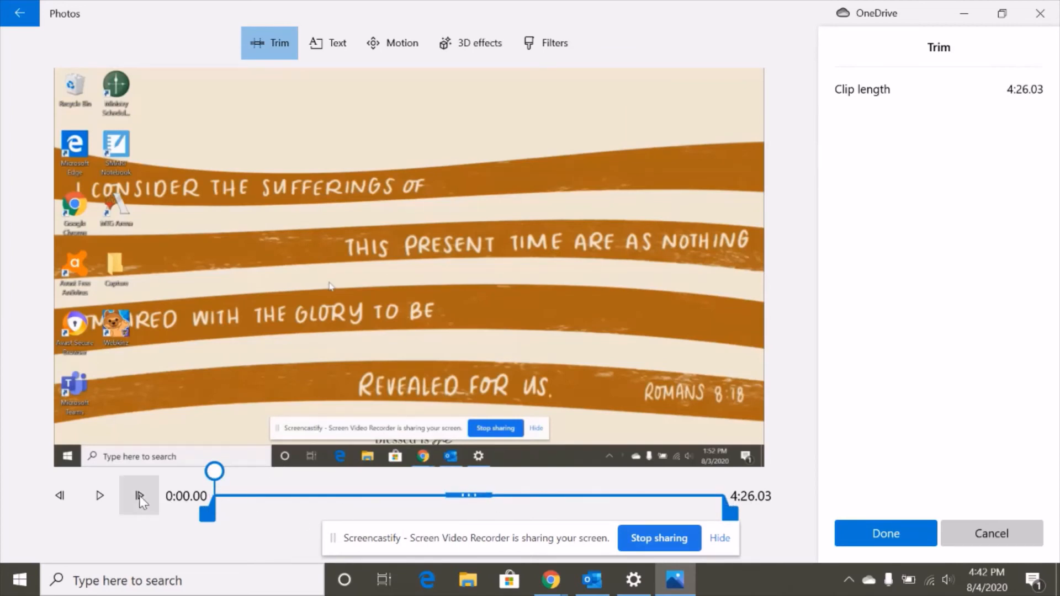
left_click(101, 496)
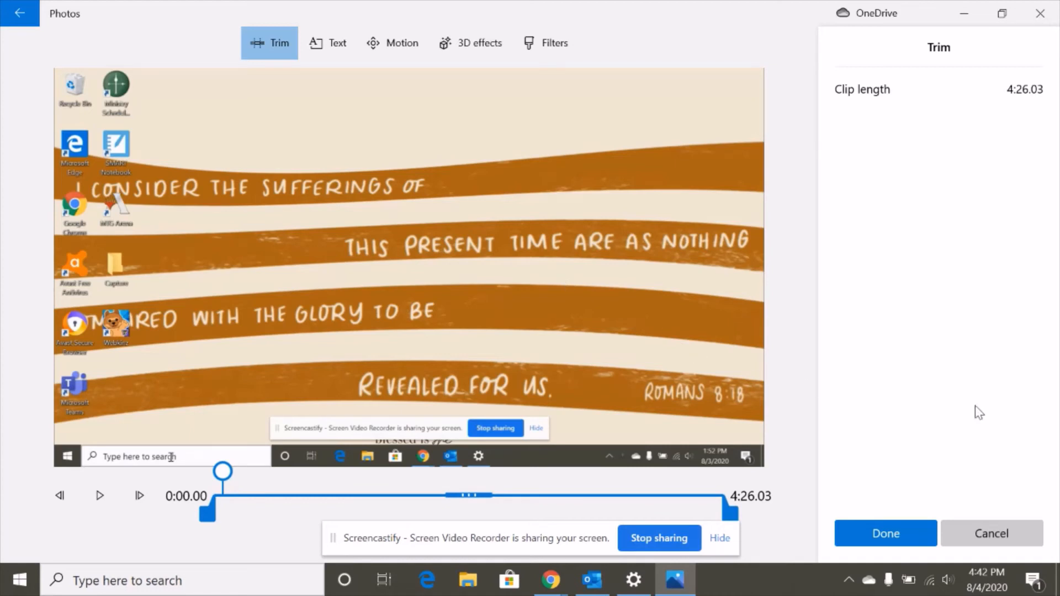
Add the overlay text "Text here!" to the imported clip
left_click(330, 49)
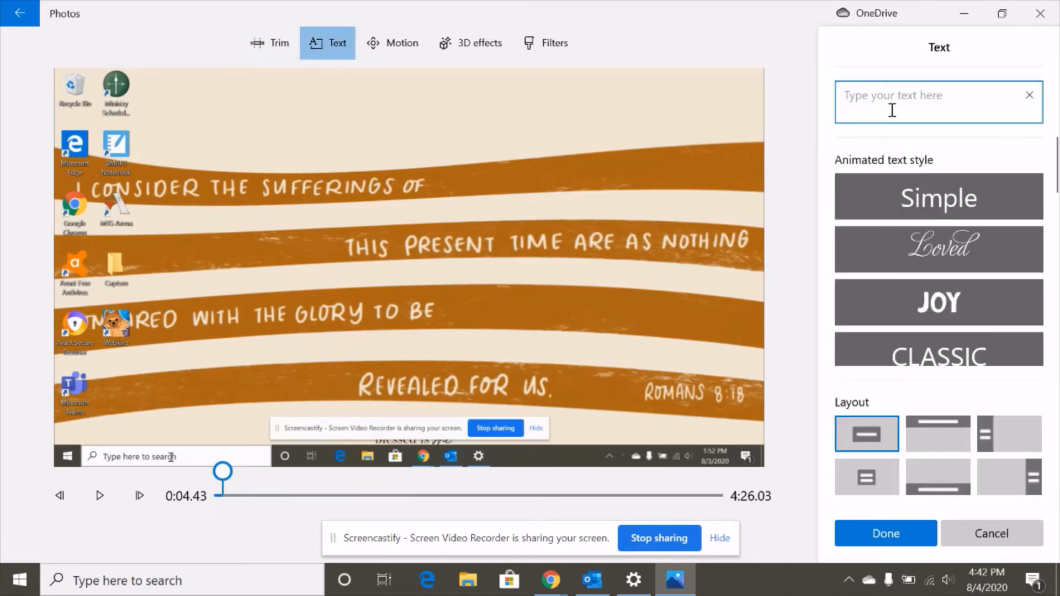
type("Text ")
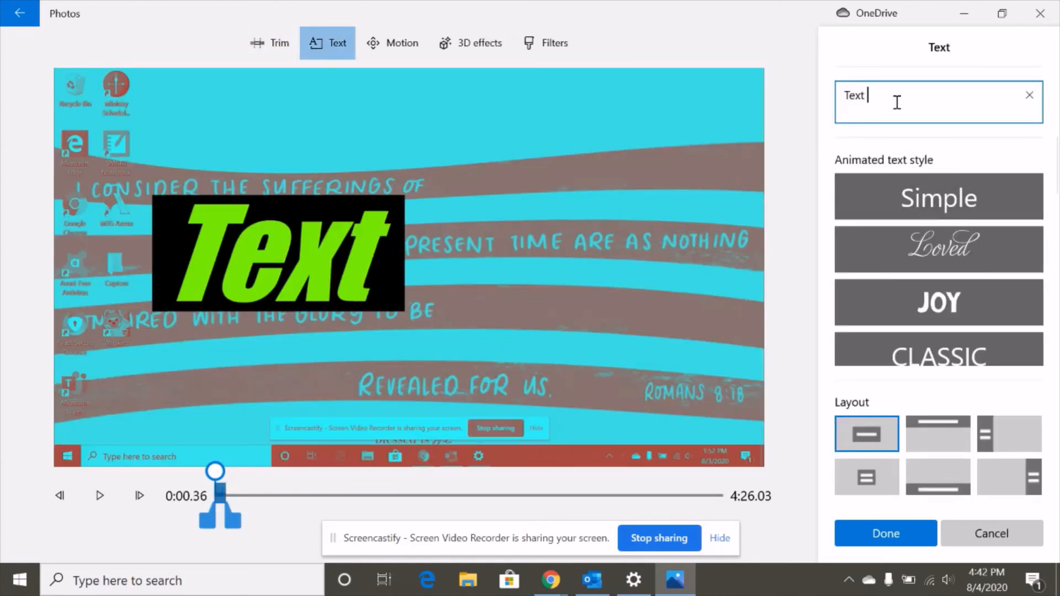
type("here!")
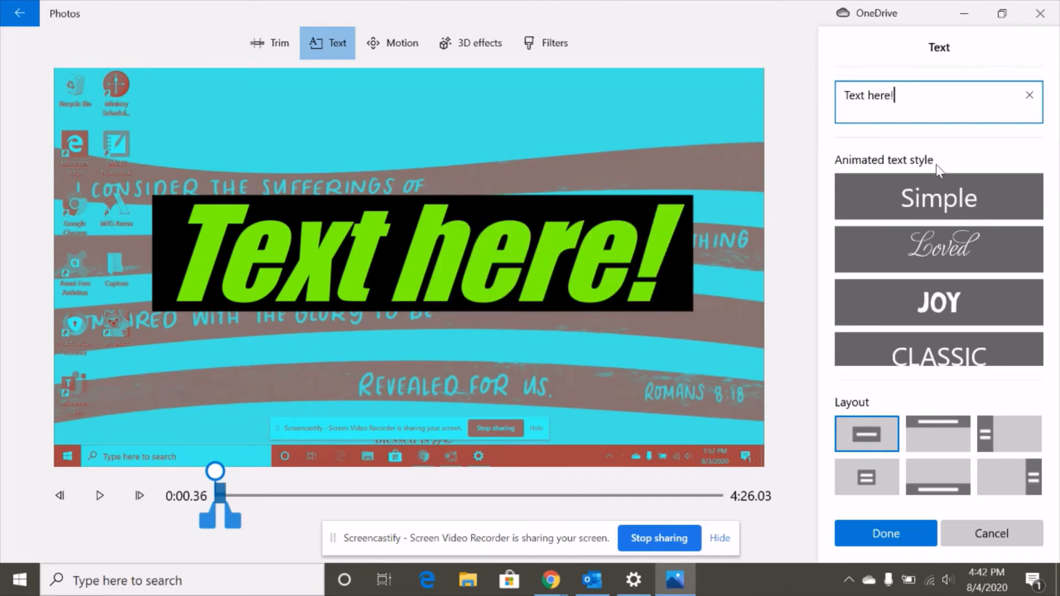
Try the other text layouts on the clip's overlay, clear the overlay text and return to the storyboard
left_click(938, 434)
left_click(1008, 441)
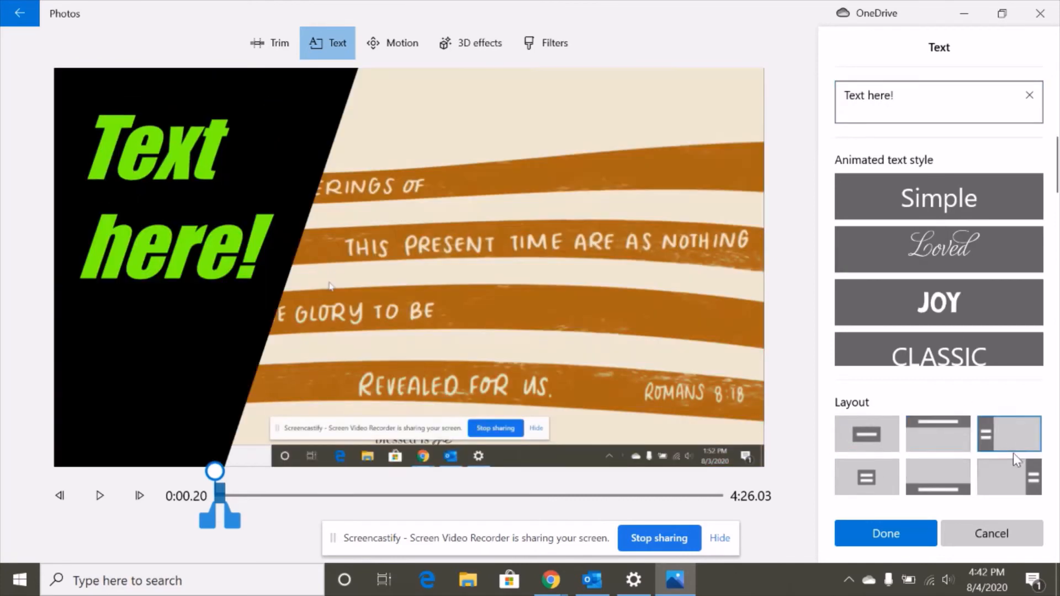
left_click(1017, 479)
left_click(944, 474)
left_click(867, 476)
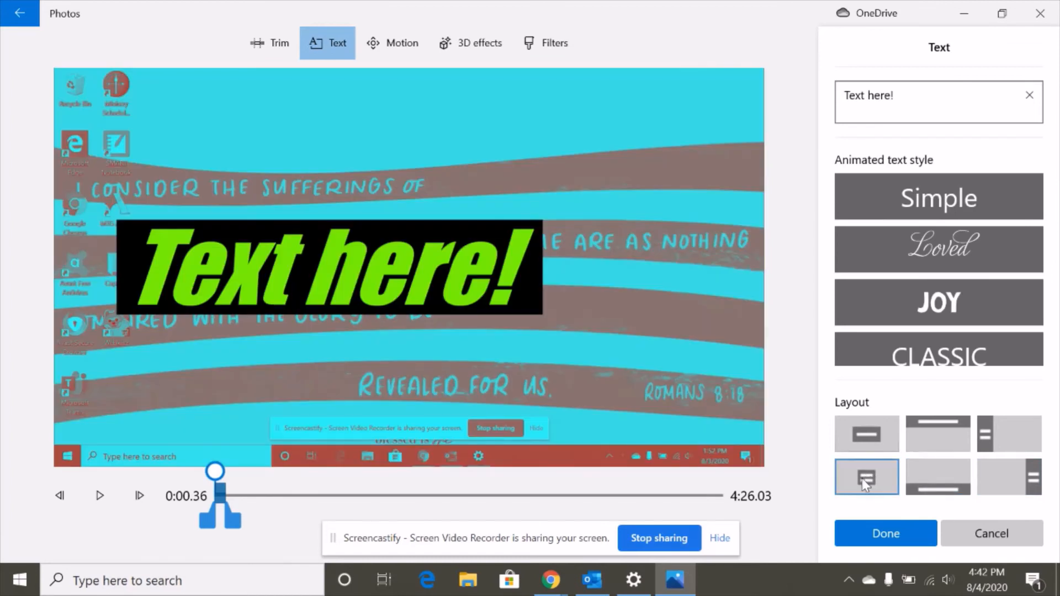
left_click(1030, 96)
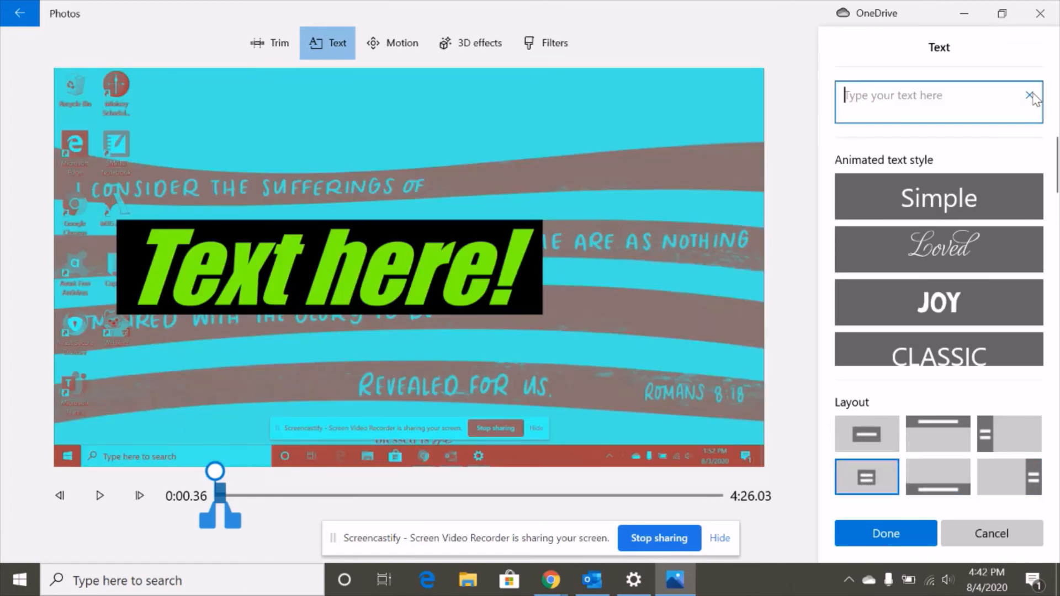
left_click(884, 534)
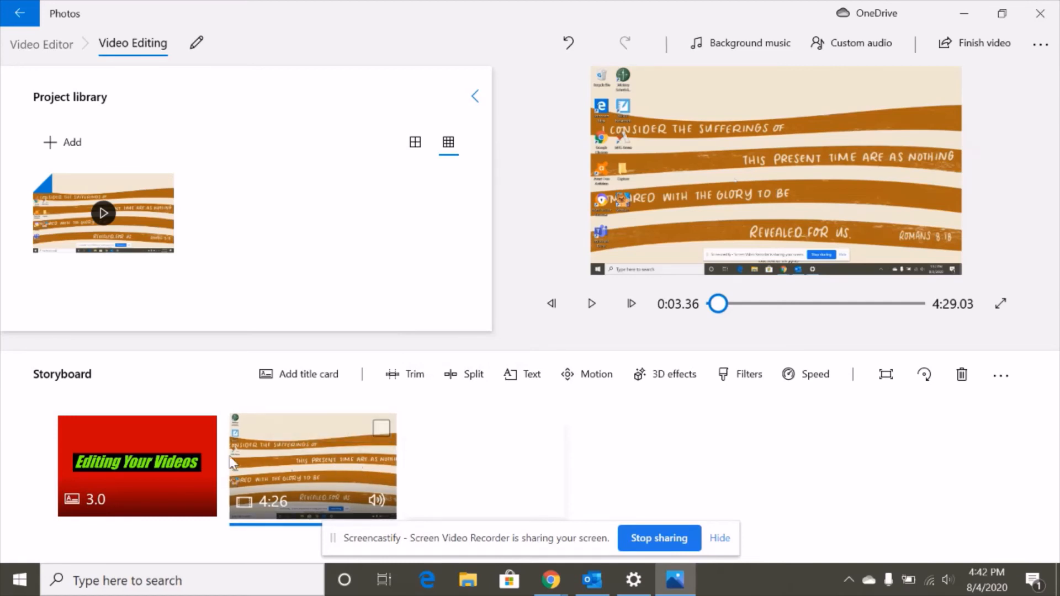
Split the imported clip at 0:29.46
left_click(468, 375)
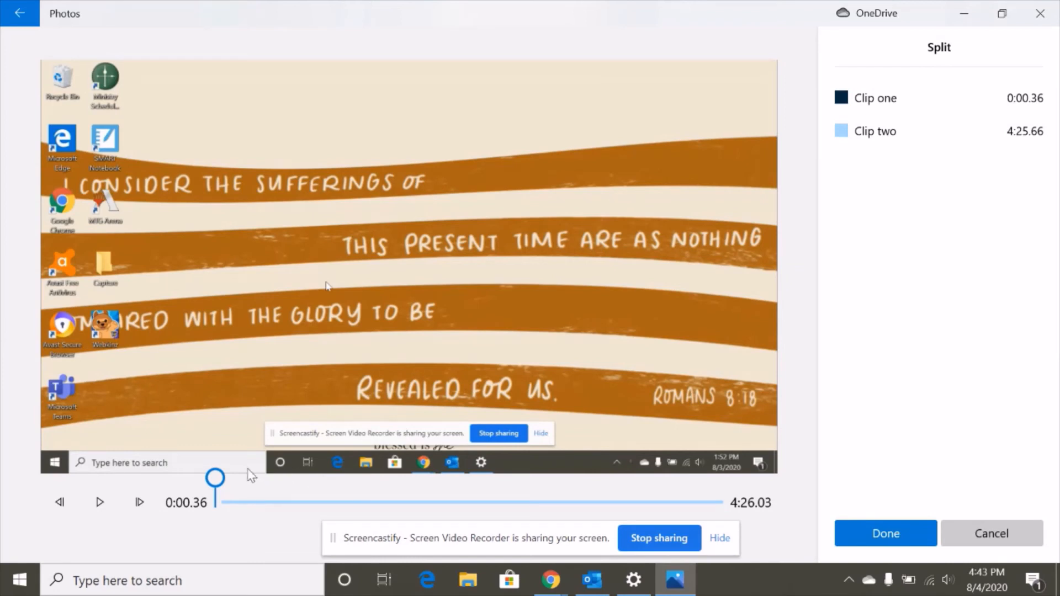
left_click_drag(216, 478, 271, 478)
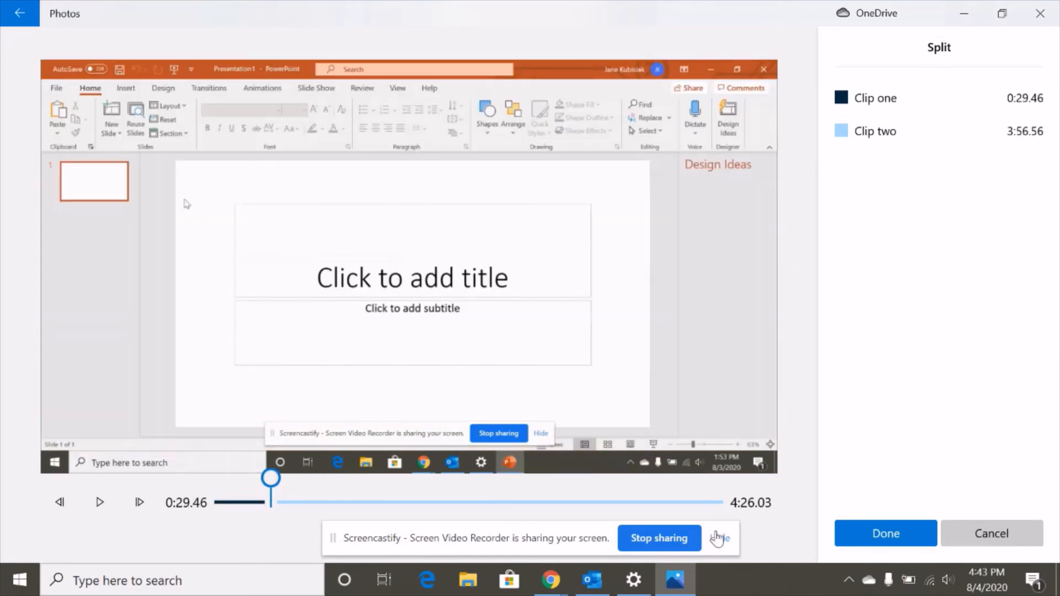
left_click(863, 530)
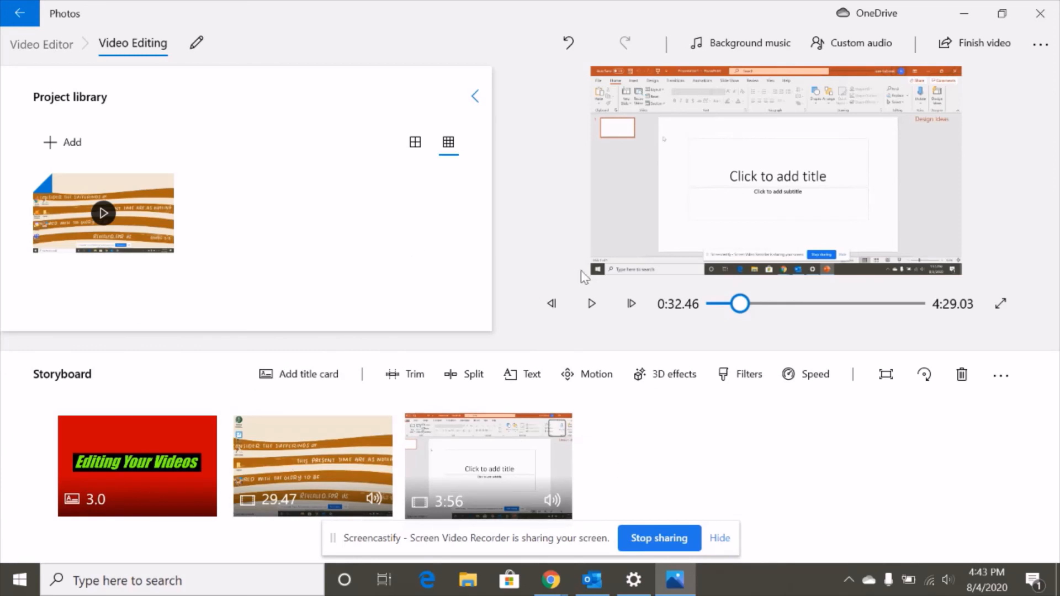
Rotate the second part of the split clip through a full turn in four 90-degree rotations
left_click(924, 375)
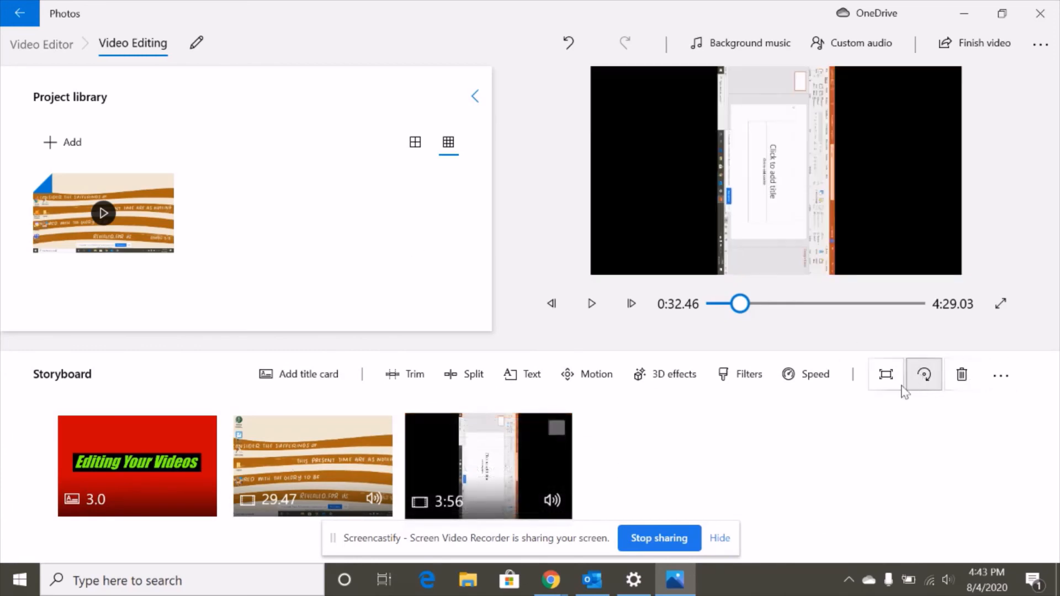
left_click(930, 385)
left_click(930, 385)
left_click(931, 385)
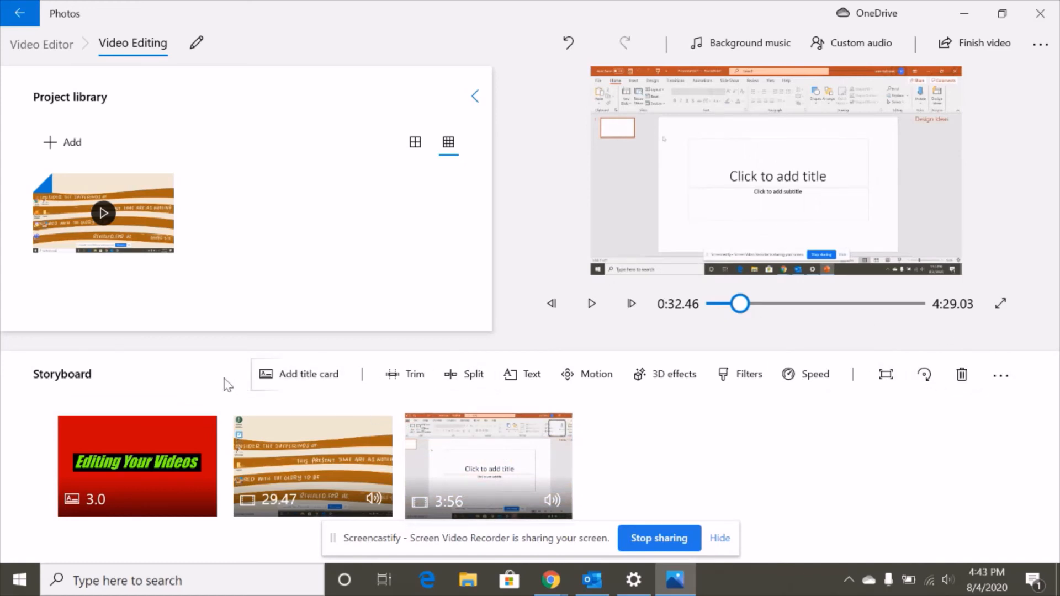
Undo the clip rotations and the split
left_click(568, 49)
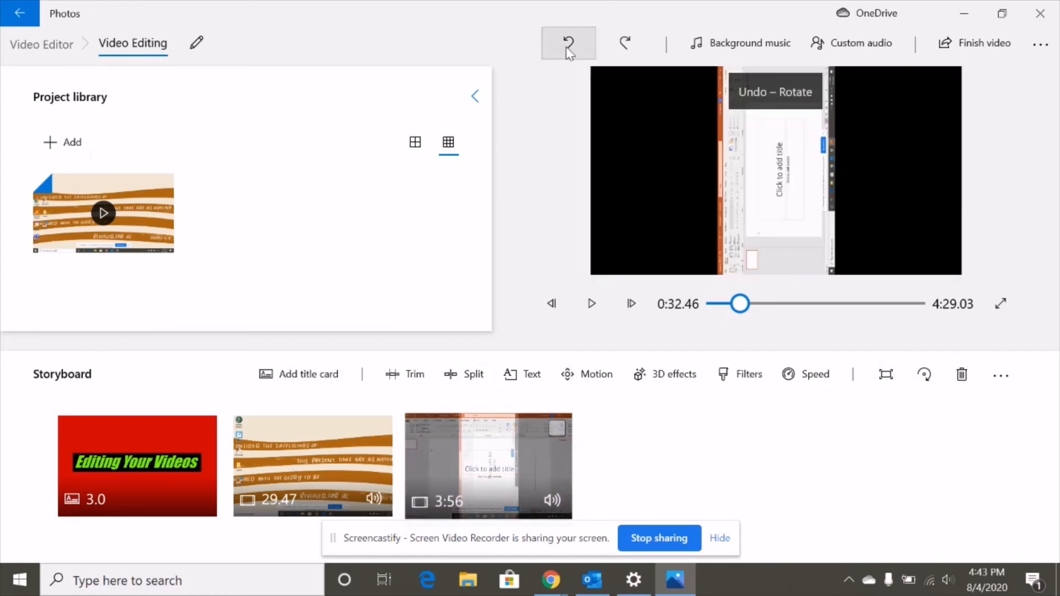
left_click(568, 48)
left_click(568, 49)
left_click(568, 49)
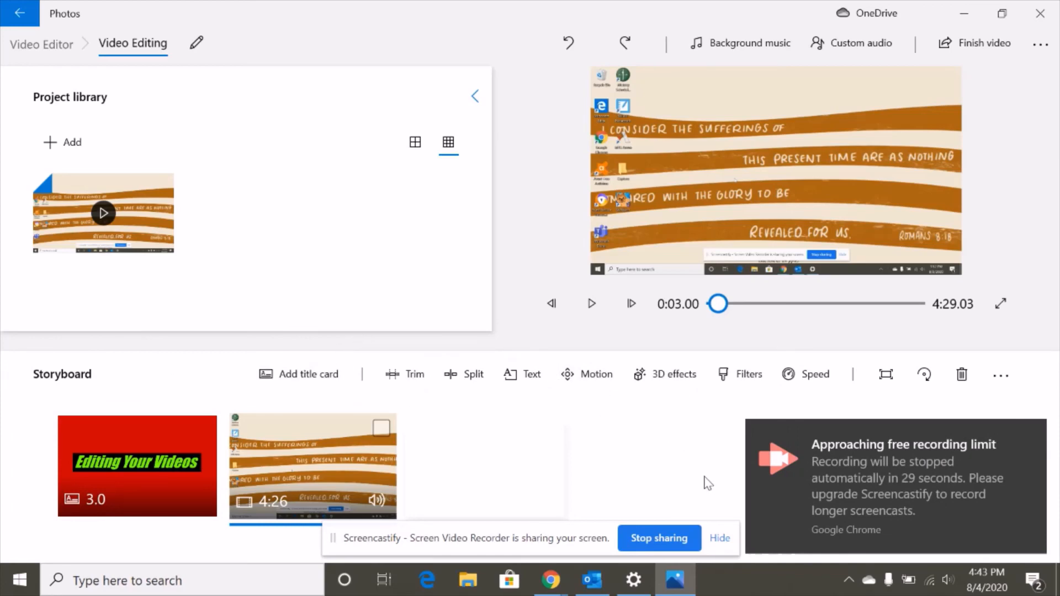
Start exporting the finished video at High 1080p quality, then cancel at the file-saving stage
left_click(963, 48)
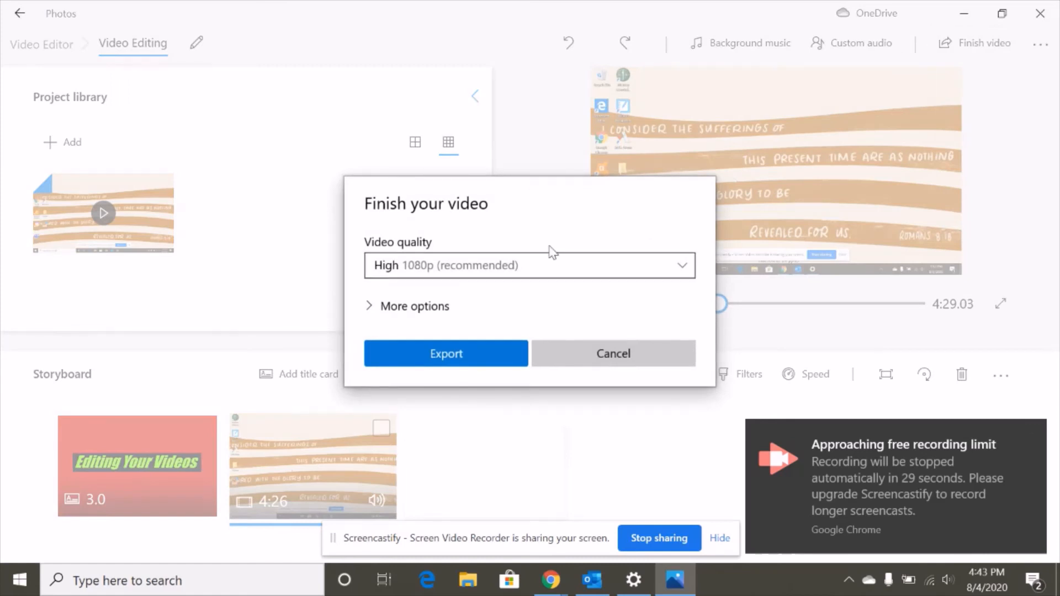
left_click(453, 364)
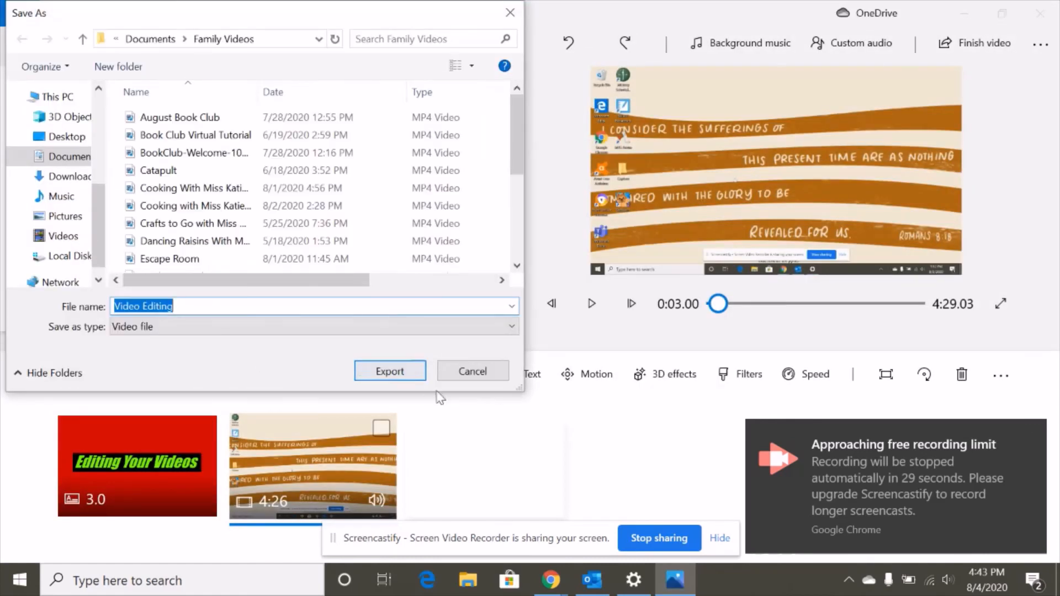
left_click(472, 371)
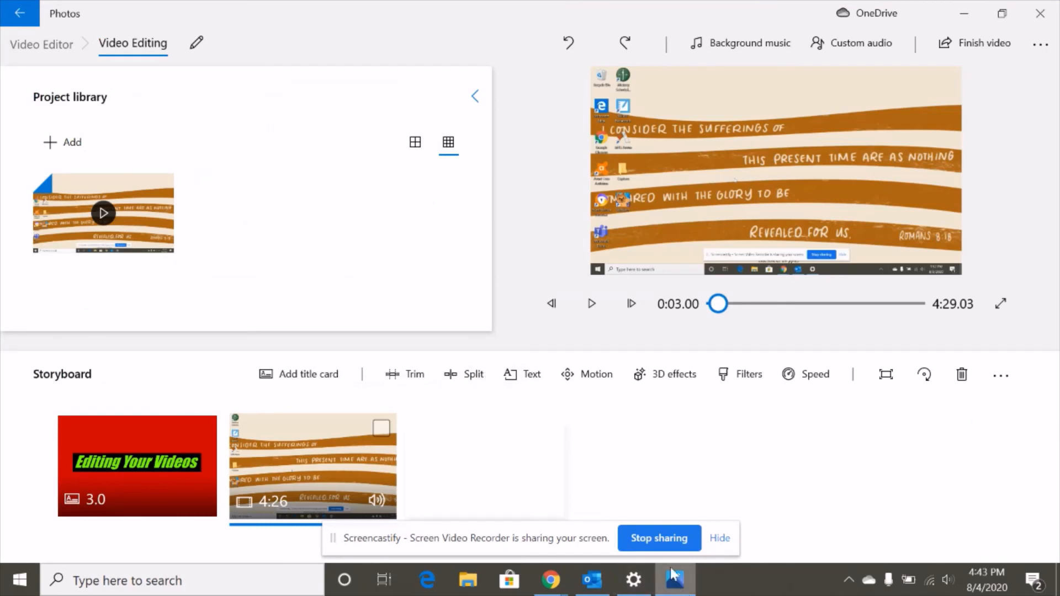